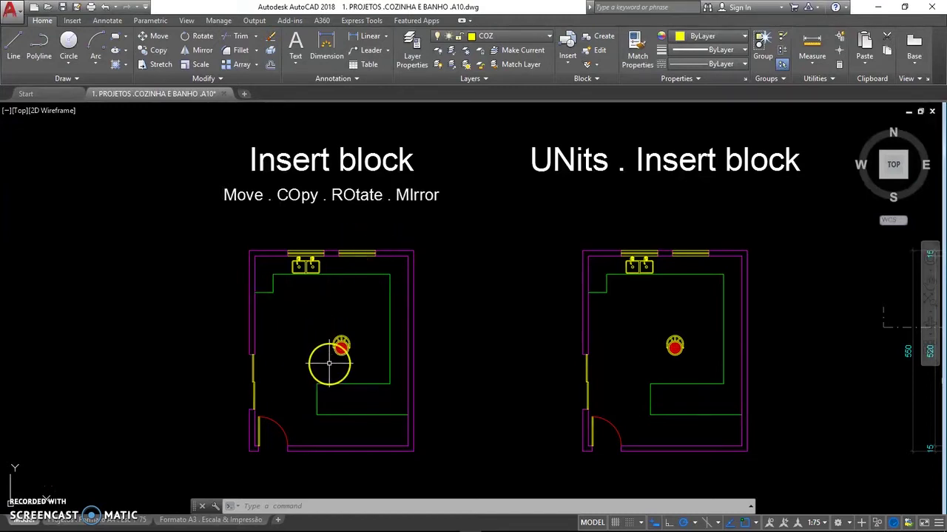
Step: Zoom to the left room's chair and grip-stretch it up-left, then back down-right
scroll(329, 363, "up", 2)
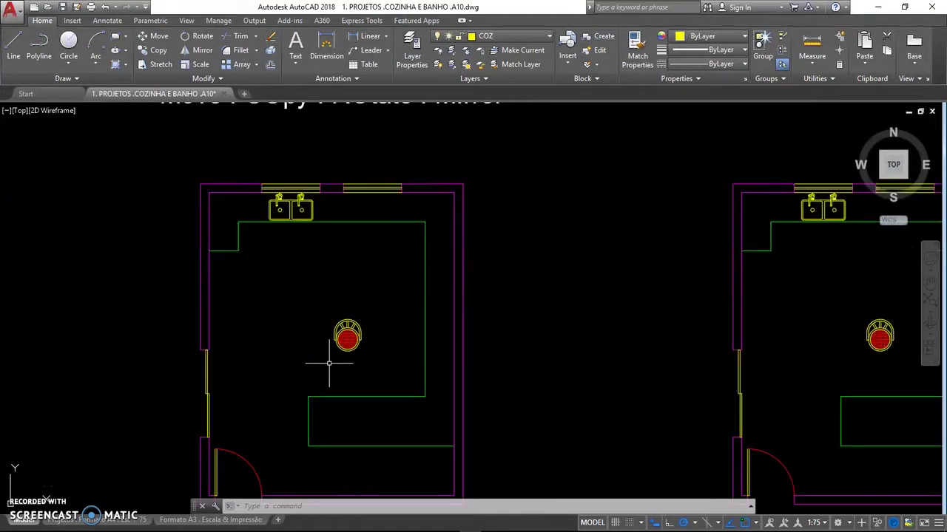
scroll(329, 363, "up", 2)
middle_click_drag(340, 349, 357, 335)
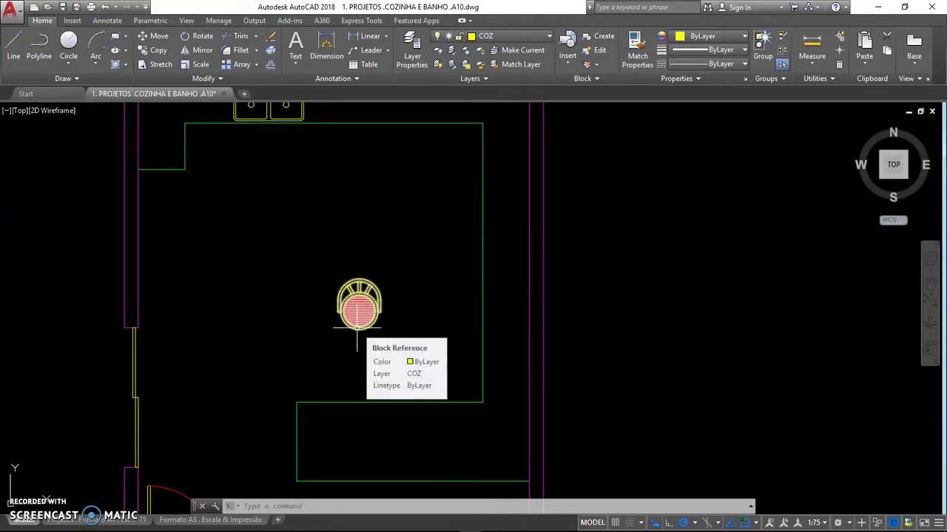
left_click(351, 328)
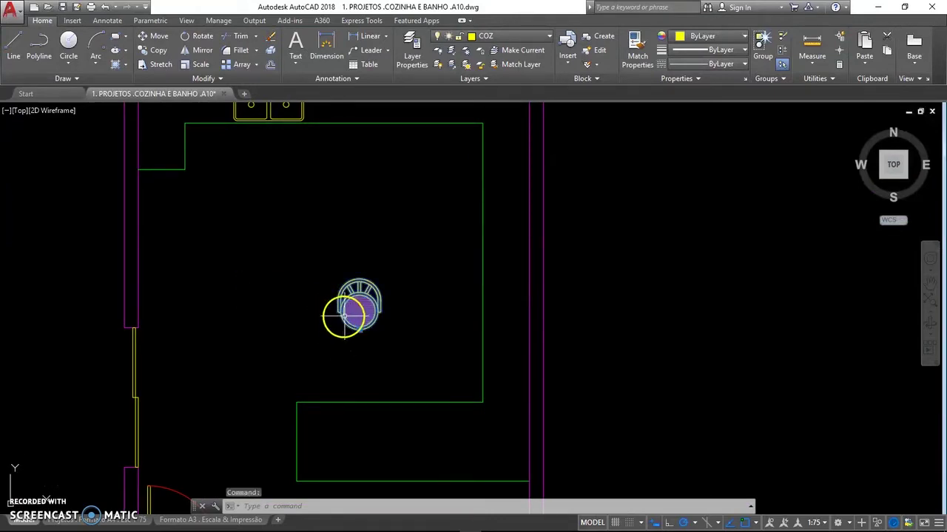
left_click(360, 330)
left_click(267, 291)
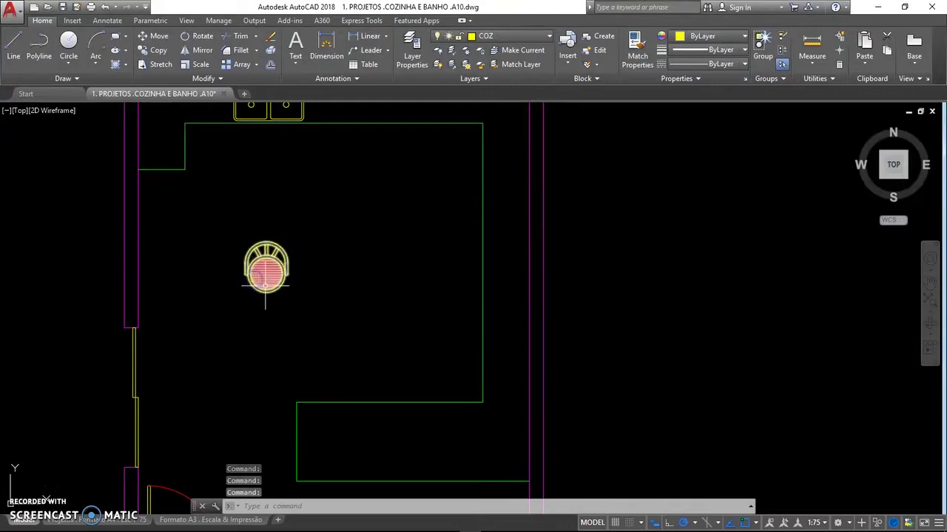
left_click_drag(280, 272, 379, 297)
Step: Grip-stretch the chair again, finally leaving it near the upper-left wall, and deselect it
left_click(374, 303)
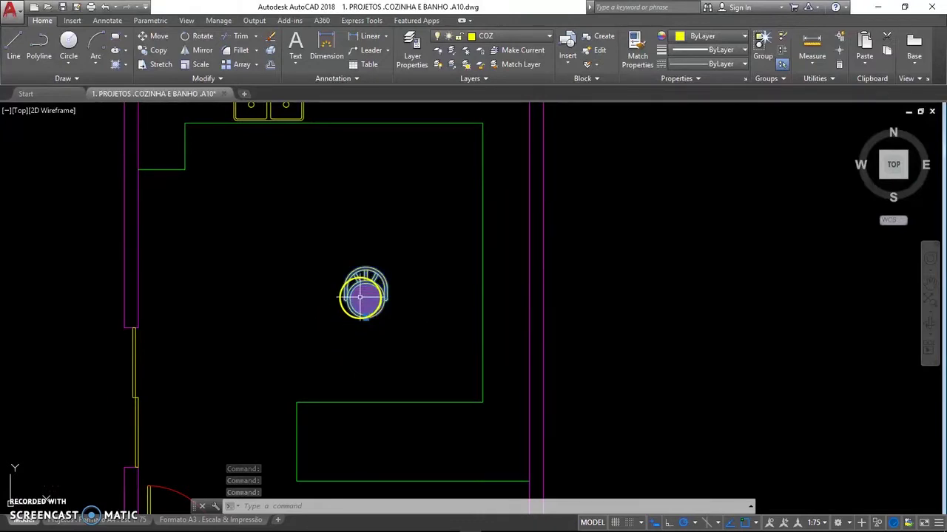
left_click_drag(359, 297, 231, 259)
left_click(231, 259)
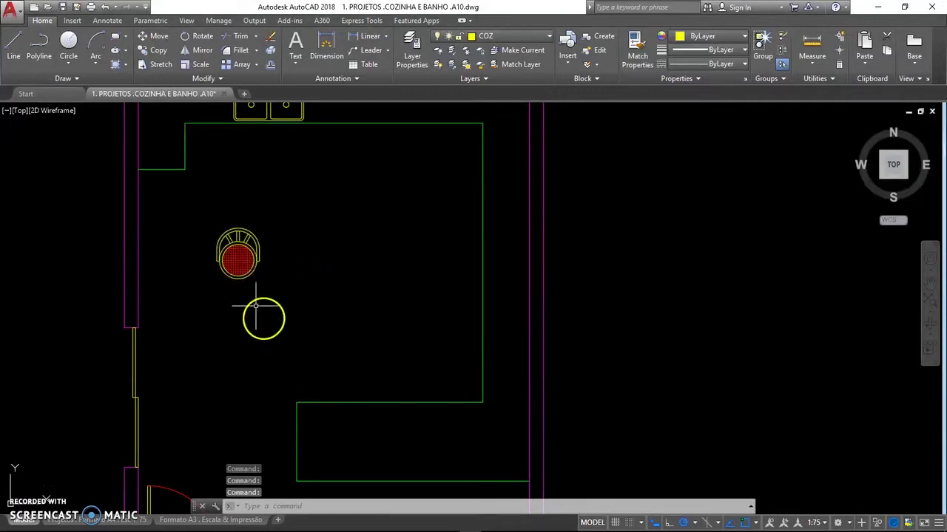
left_click(240, 272)
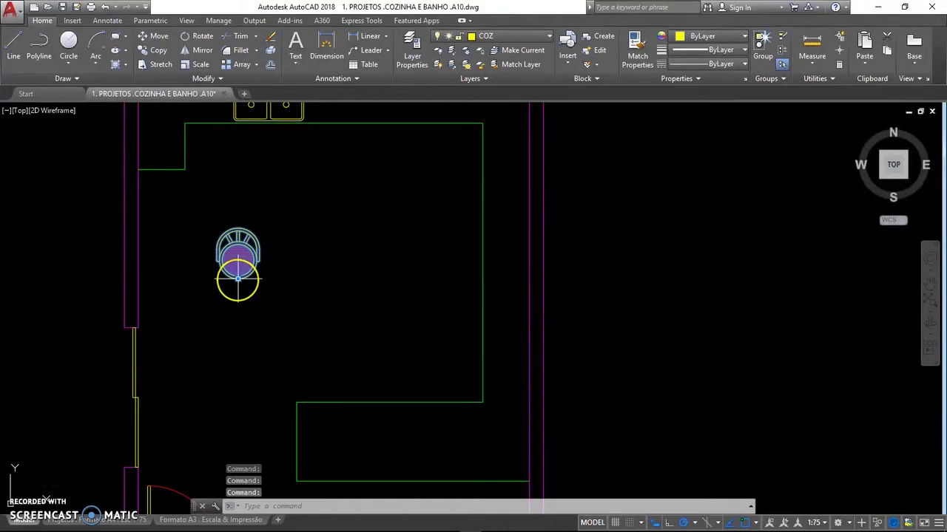
left_click(238, 278)
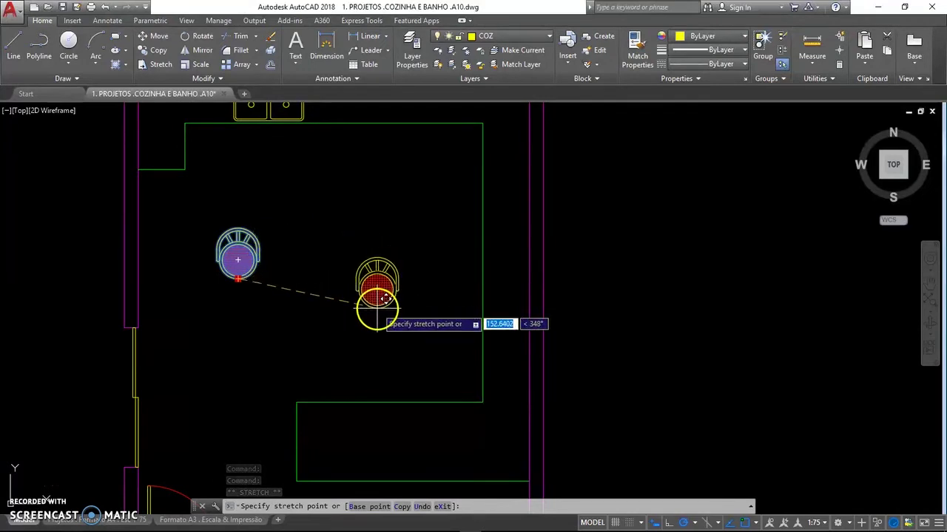
left_click(377, 309)
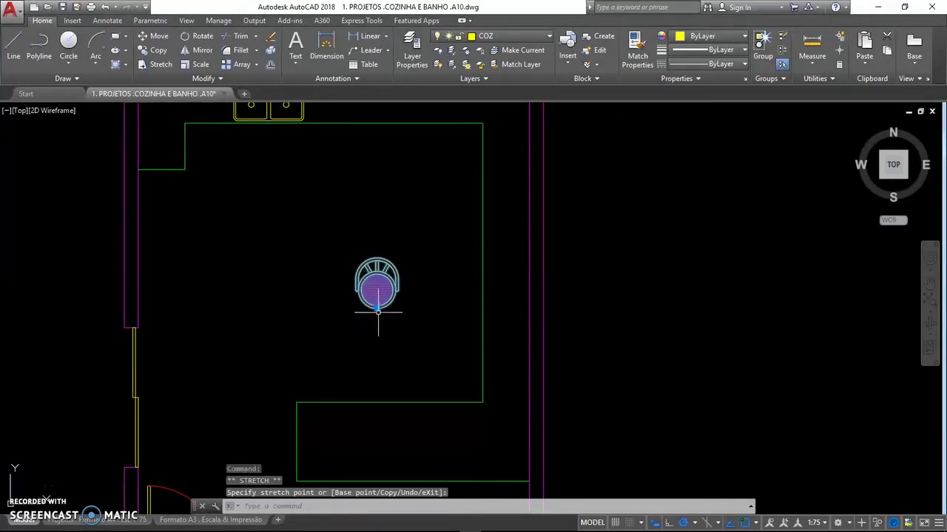
left_click(377, 308)
left_click(240, 270)
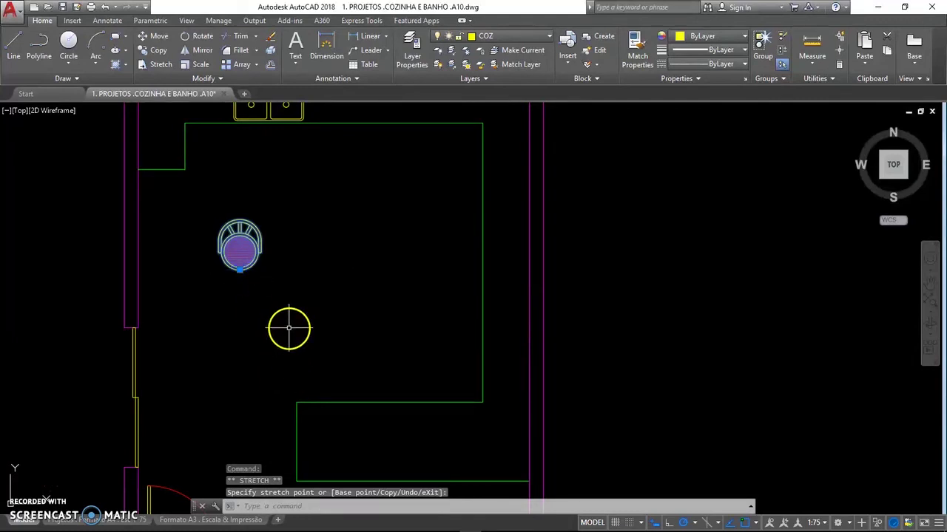
key("Escape")
scroll(289, 328, "down", 2)
scroll(281, 302, "down", 3)
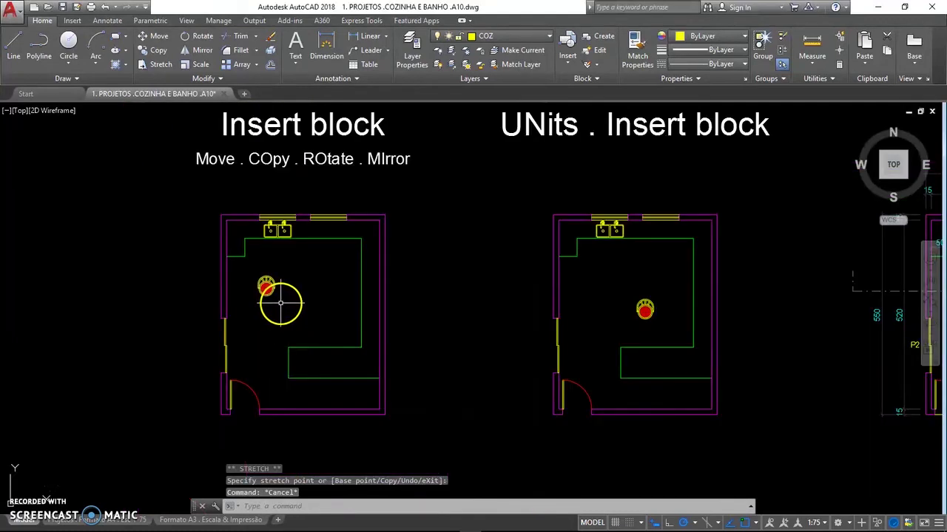
middle_click_drag(281, 301, 287, 333)
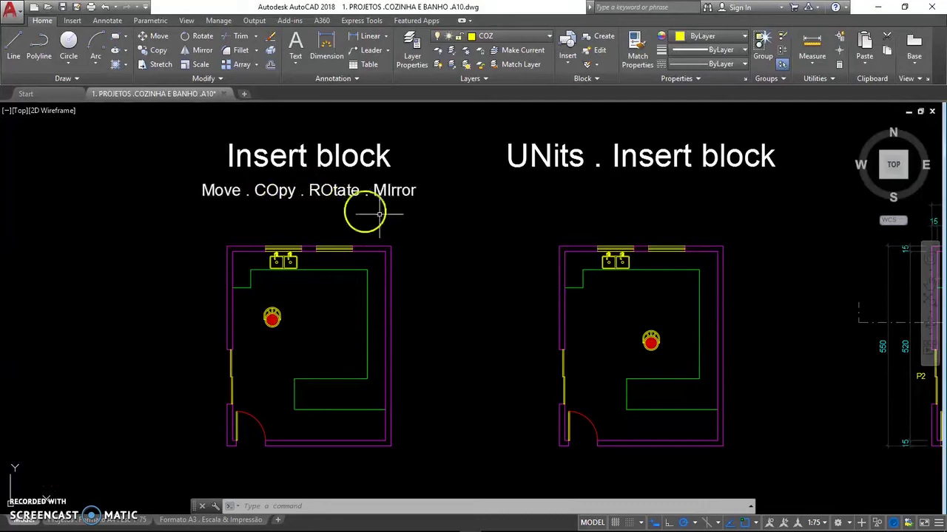
scroll(272, 318, "up", 2)
scroll(272, 318, "up", 2)
middle_click_drag(274, 321, 353, 342)
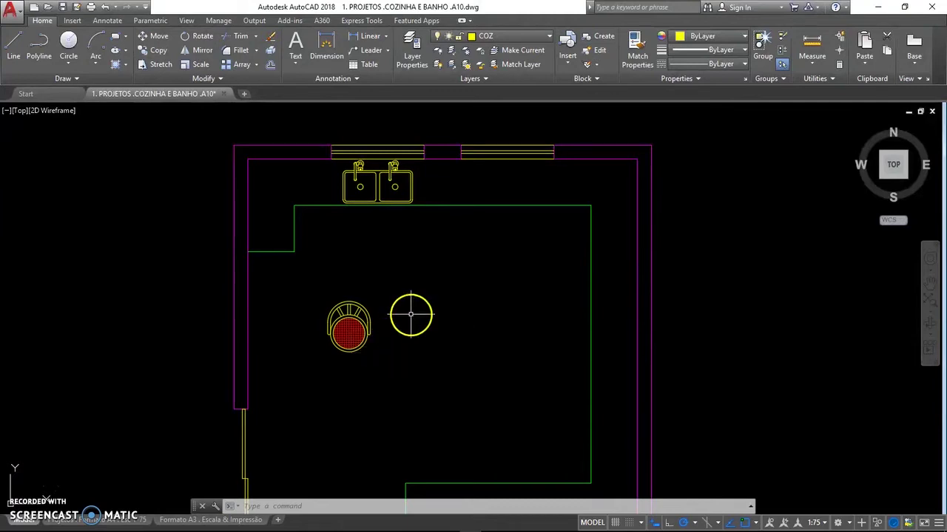
Step: Use MOVE (M) to shift the chair toward the middle of the room
type("m")
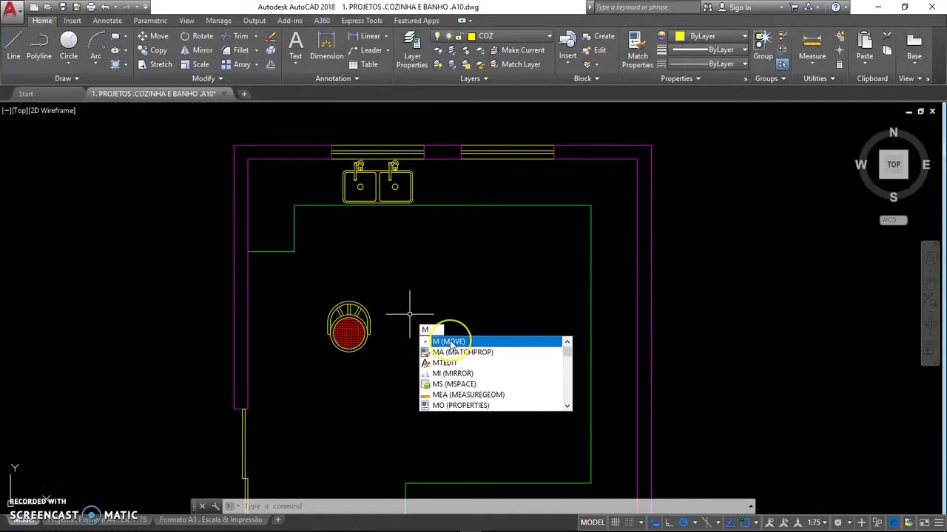
mouse_move(449, 341)
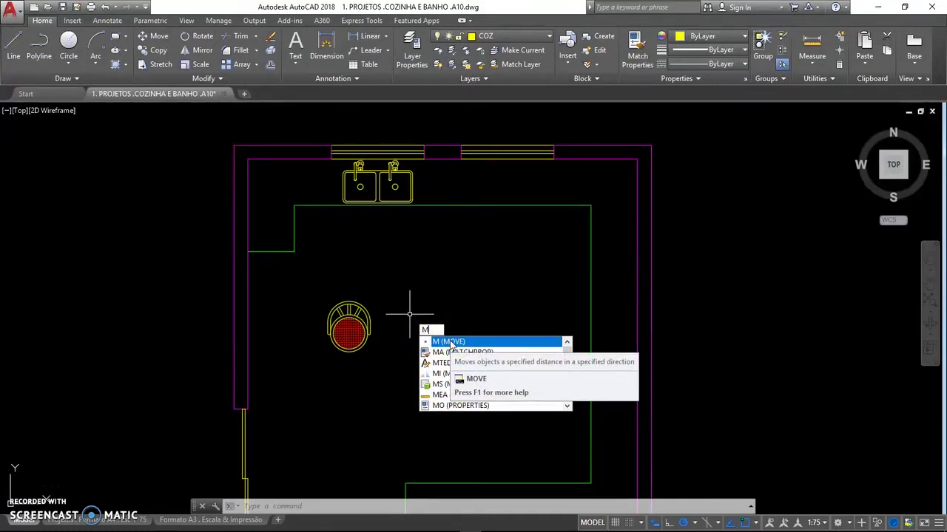
left_click(451, 342)
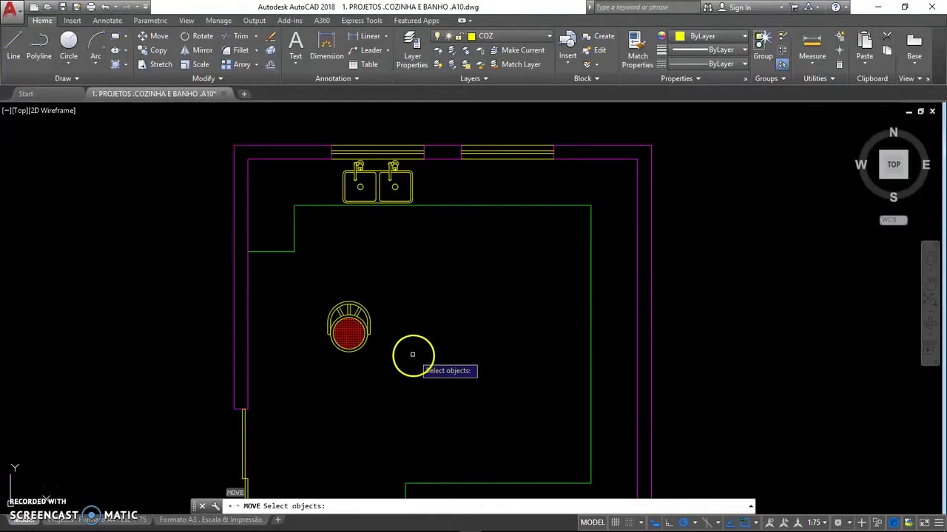
scroll(413, 355, "down", 2)
mouse_move(412, 352)
middle_mouse_down()
mouse_move(419, 332)
mouse_move(407, 318)
mouse_move(428, 313)
middle_mouse_up()
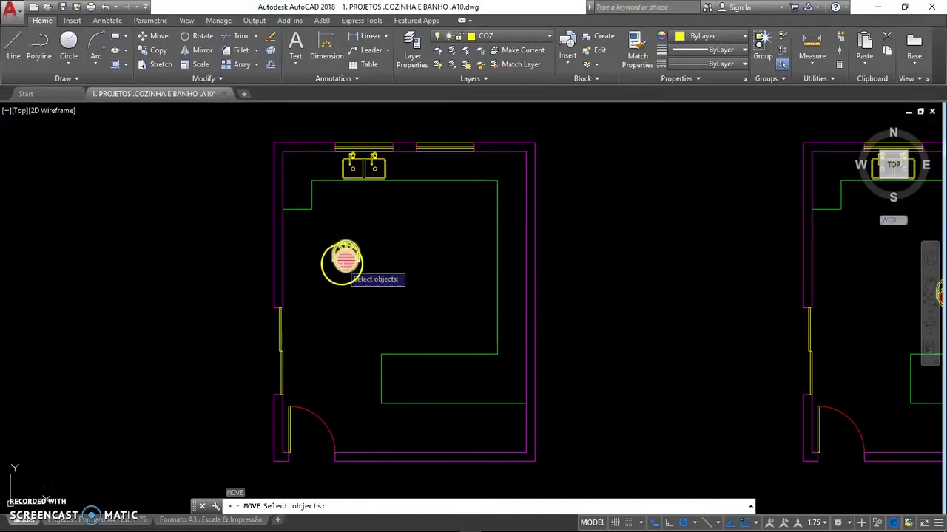
left_click(344, 262)
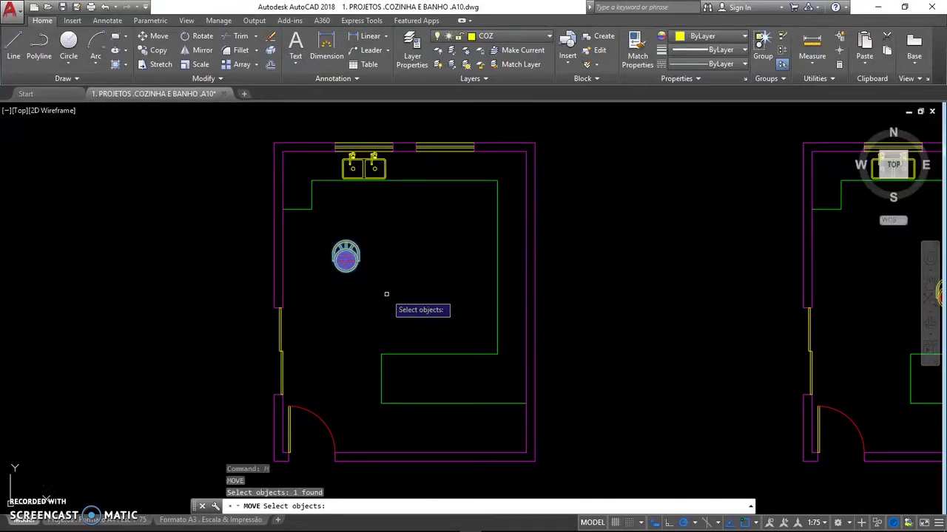
key("Return")
left_click(378, 289)
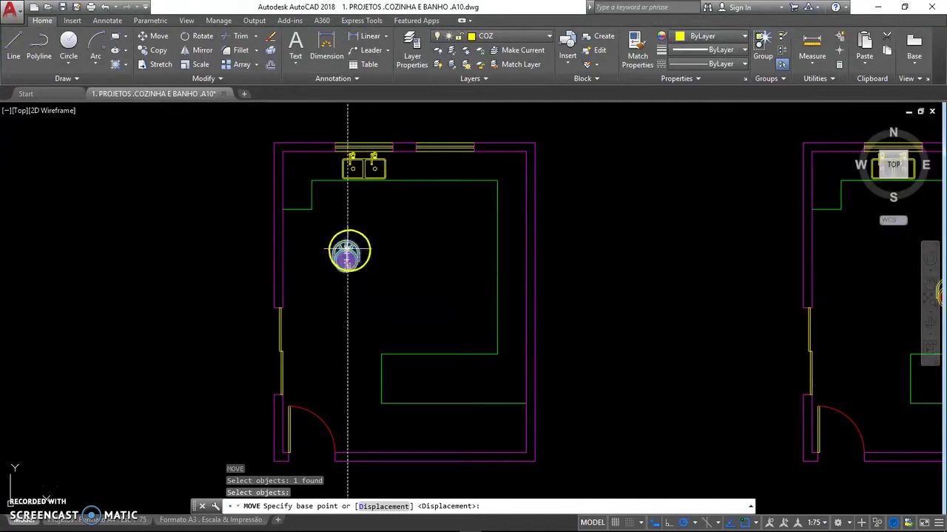
left_click(341, 276)
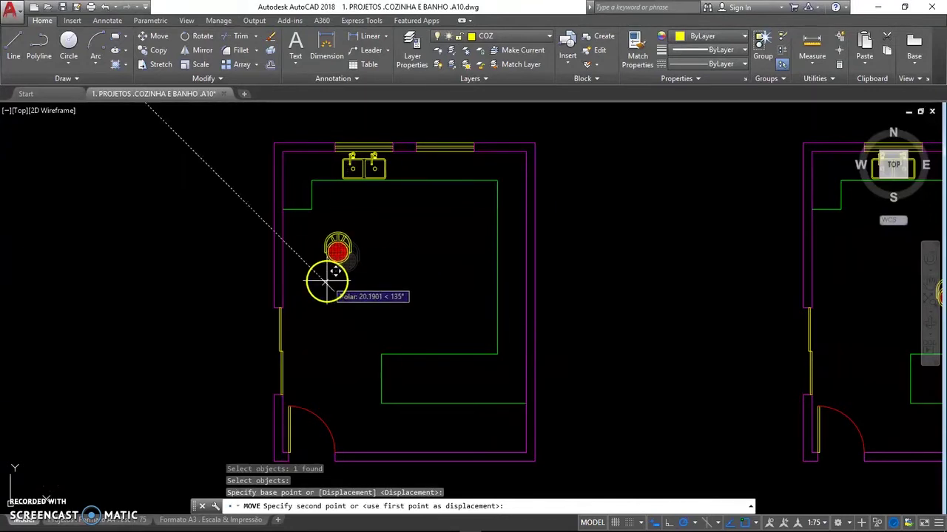
left_click(418, 321)
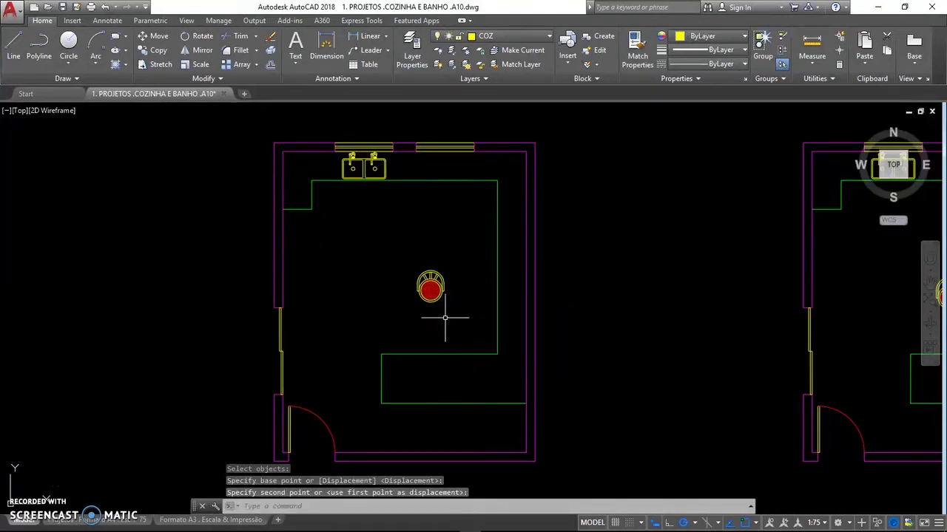
Step: Repeat MOVE to shift the chair up-left, then back down-right
key("Return")
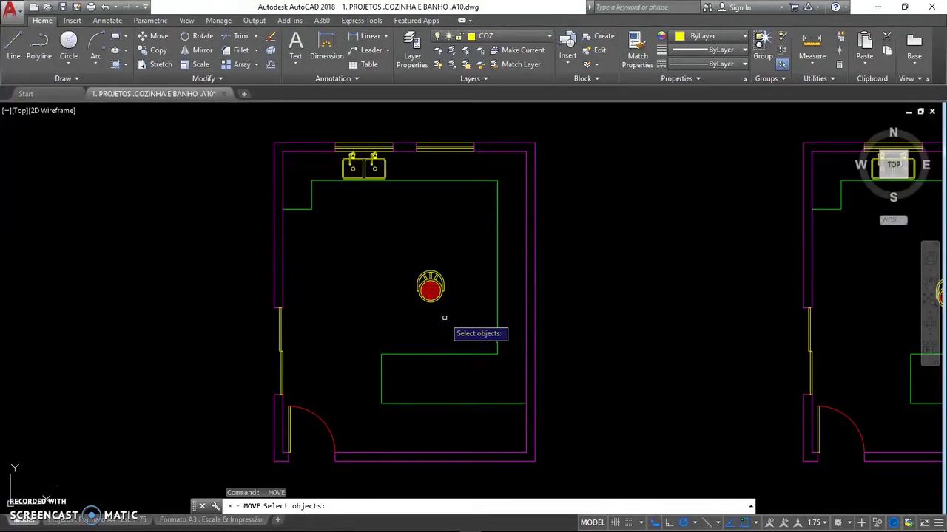
left_click(433, 301)
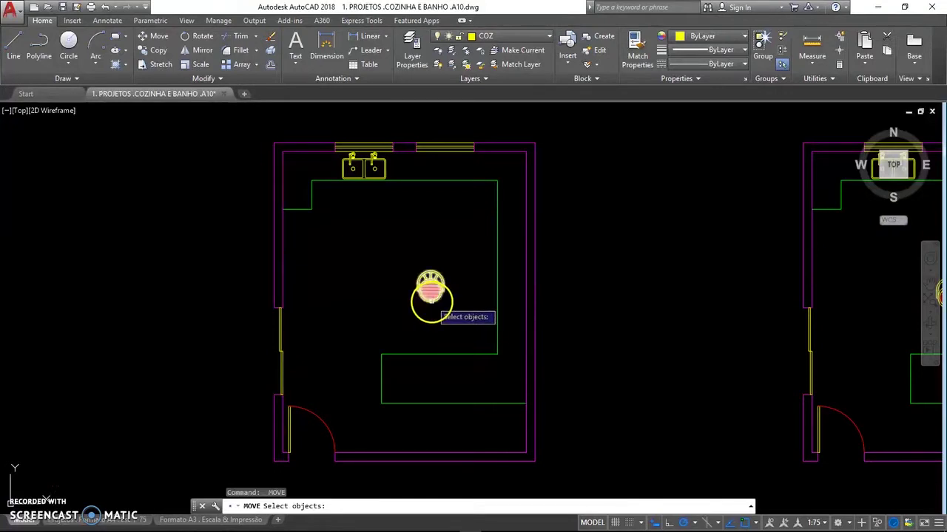
key("Return")
left_click(440, 317)
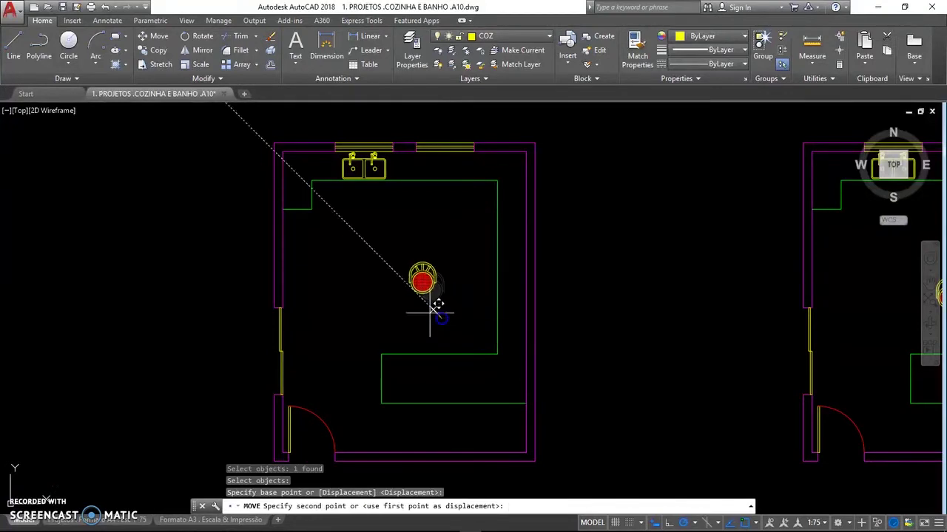
left_click(339, 264)
key("Return")
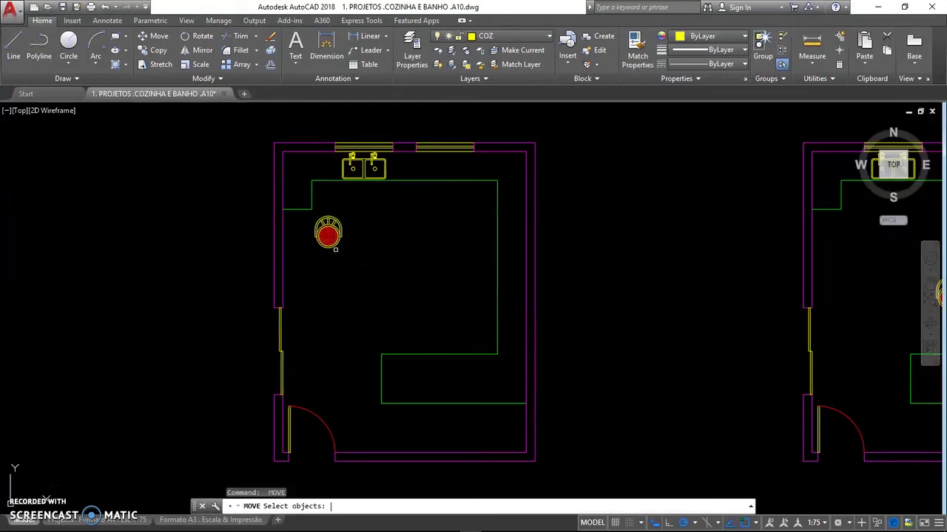
left_click(333, 247)
key("Return")
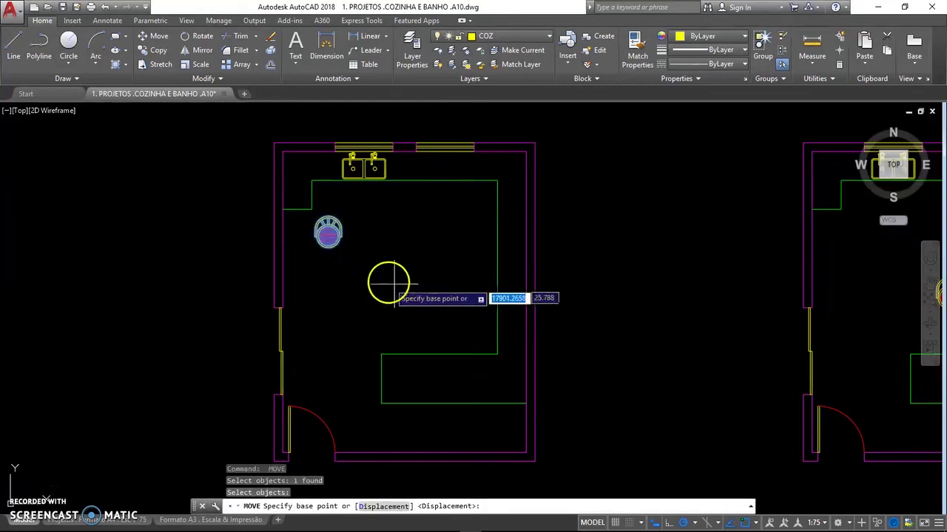
left_click(338, 257)
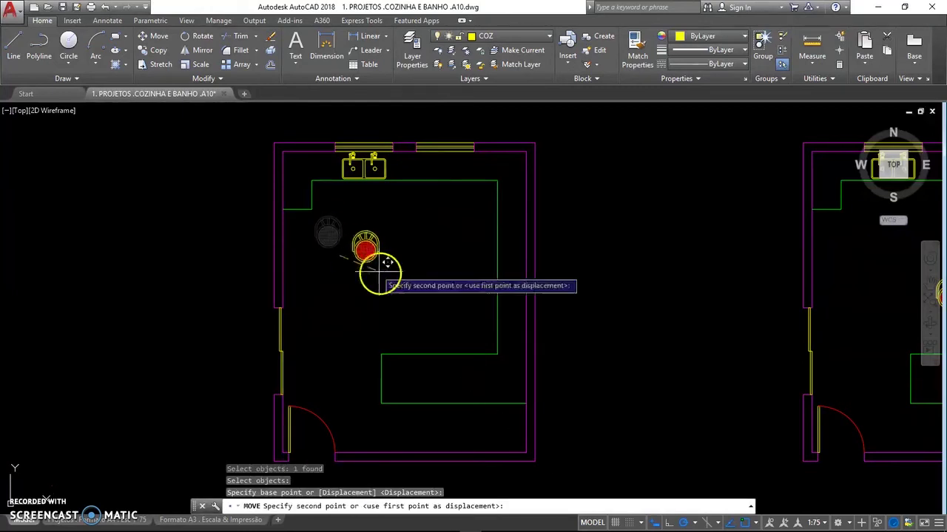
left_click(434, 287)
Step: Move the chair into the upper middle of the room, just below the sinks
key("Return")
left_click(432, 282)
key("Return")
left_click(432, 283)
left_click(328, 244)
key("Return")
left_click(328, 244)
key("Return")
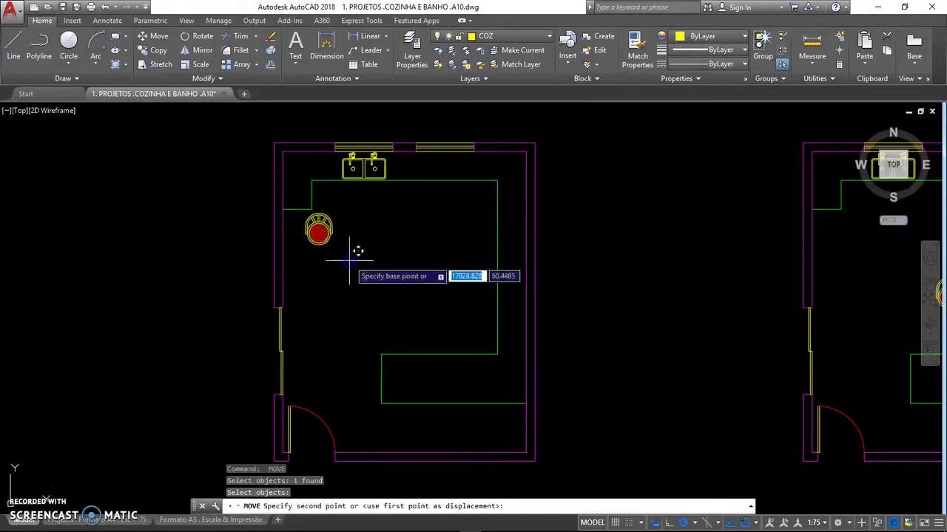
left_click(354, 258)
left_click(426, 288)
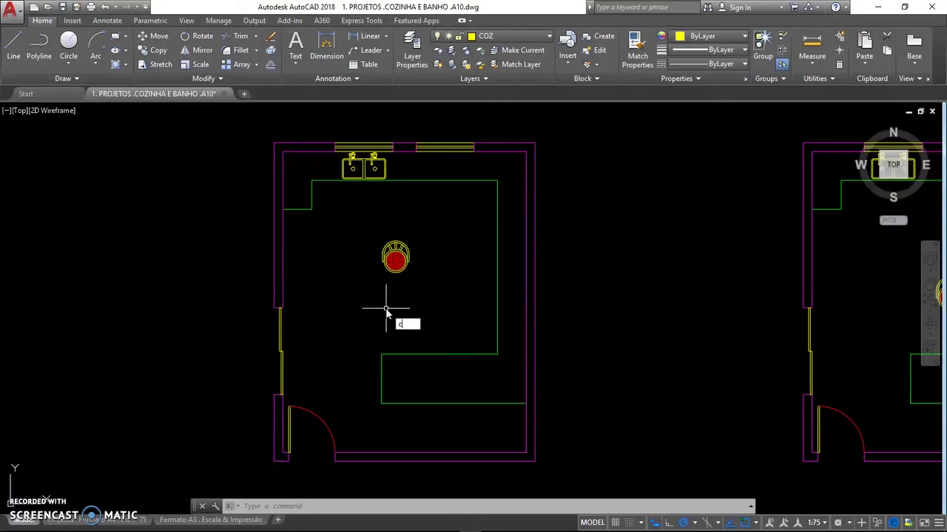
type("o")
key("Return")
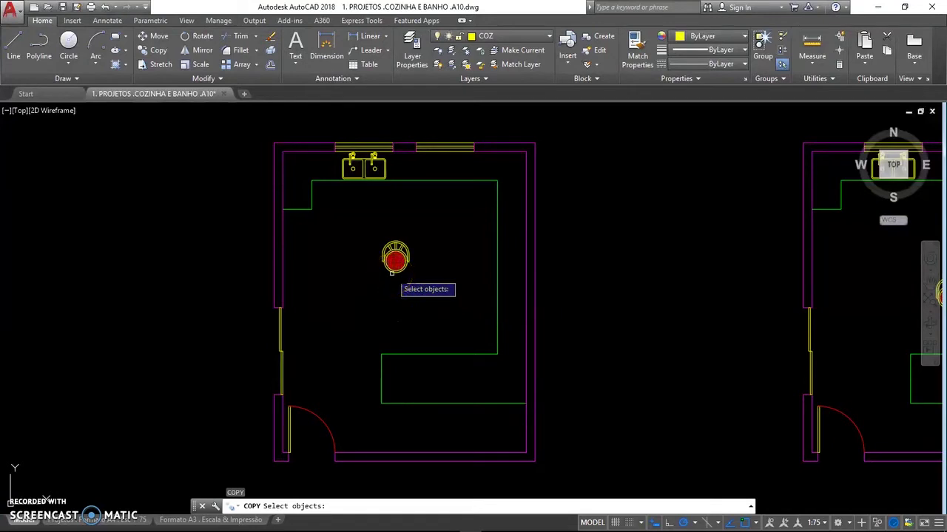
left_click(392, 272)
key("Return")
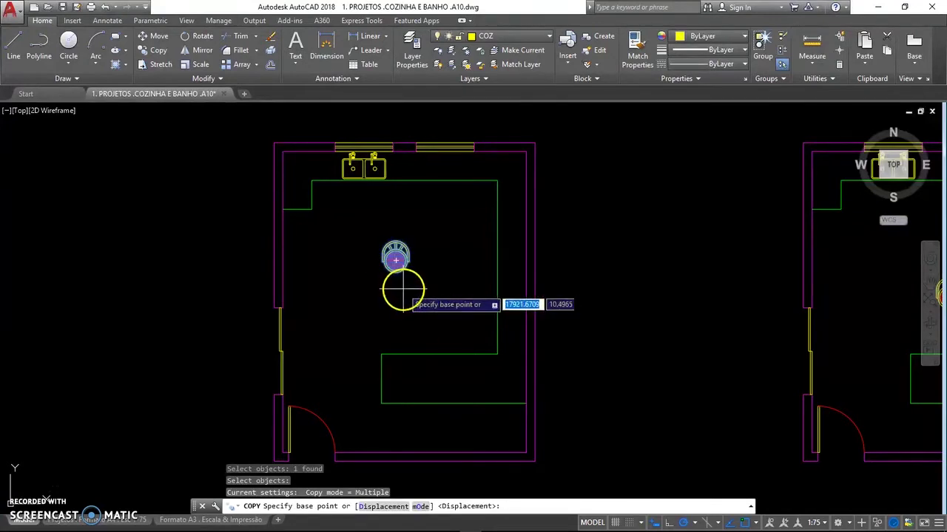
left_click(406, 287)
left_click(345, 343)
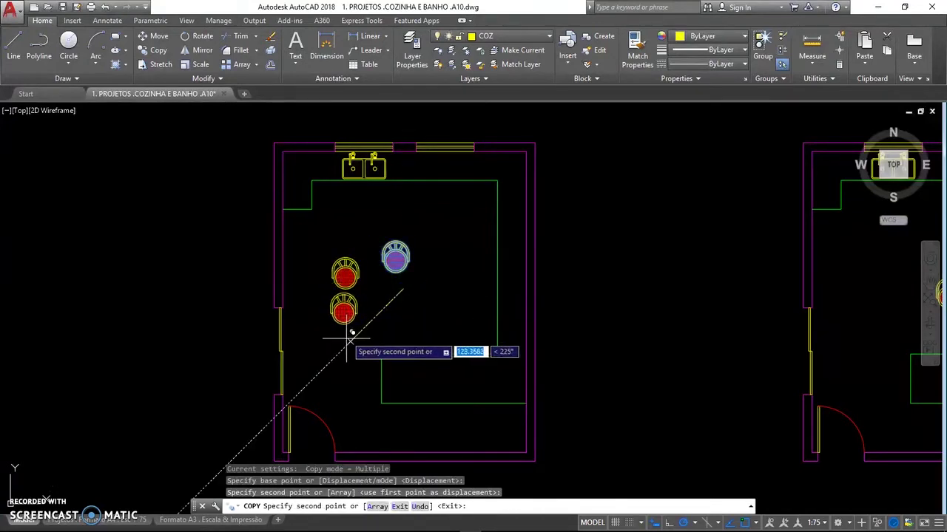
left_click(408, 335)
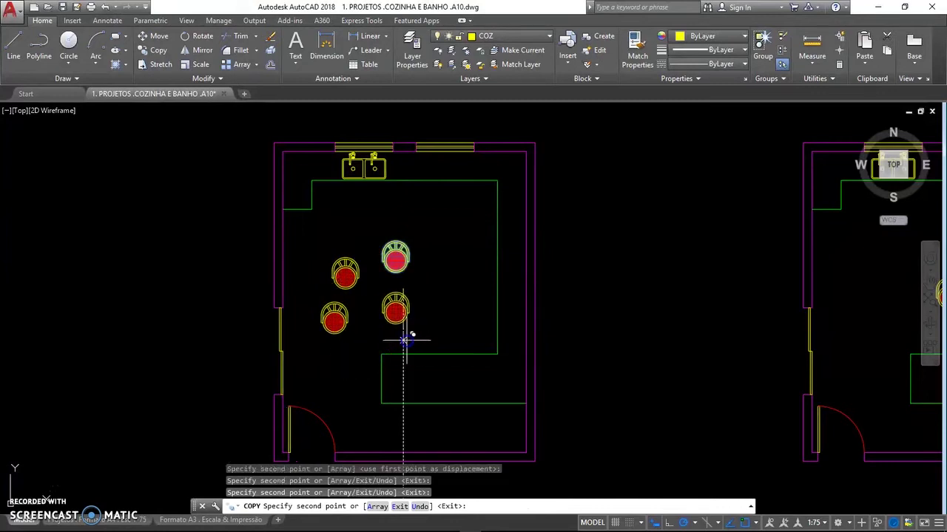
left_click(463, 325)
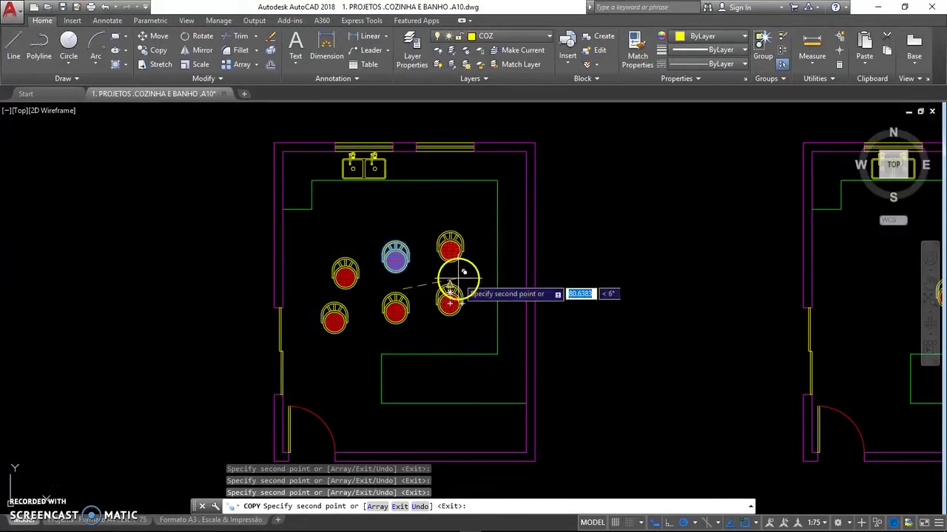
left_click(433, 231)
key("Return")
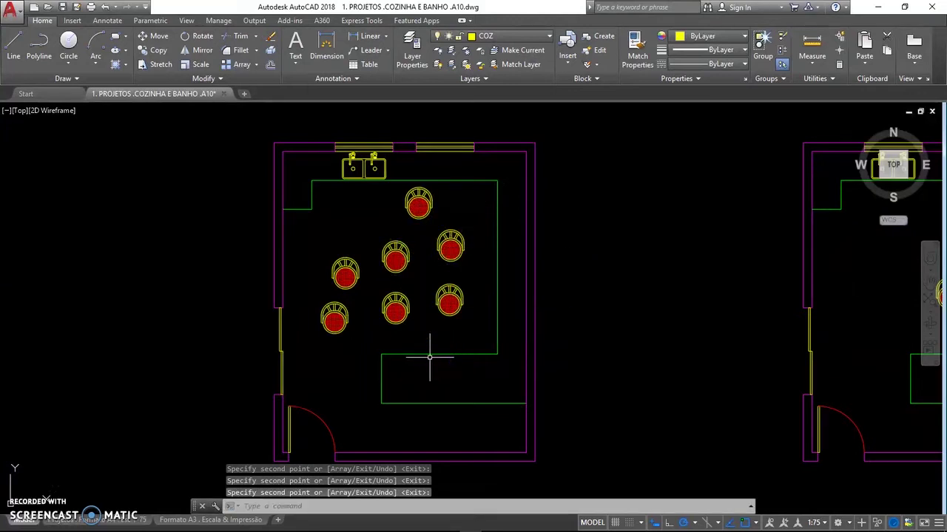
key("ctrl+z")
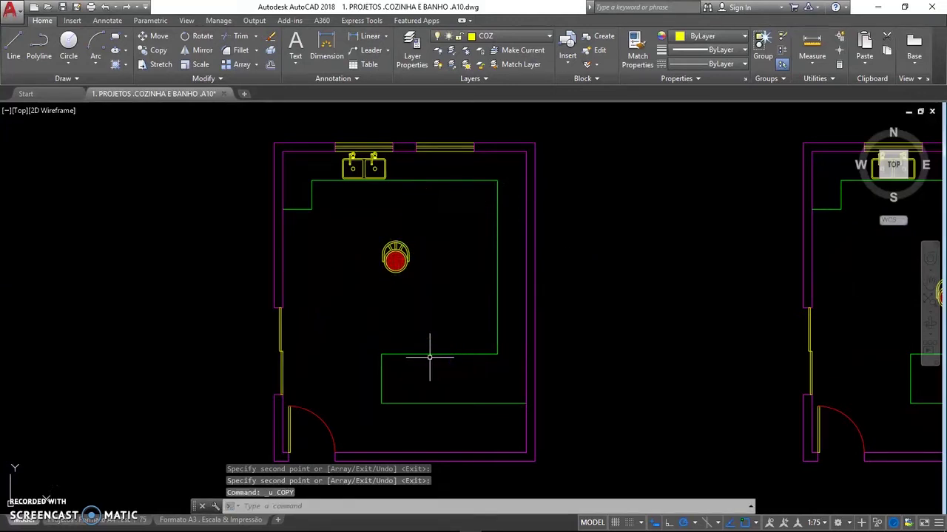
type("Ro")
key("Return")
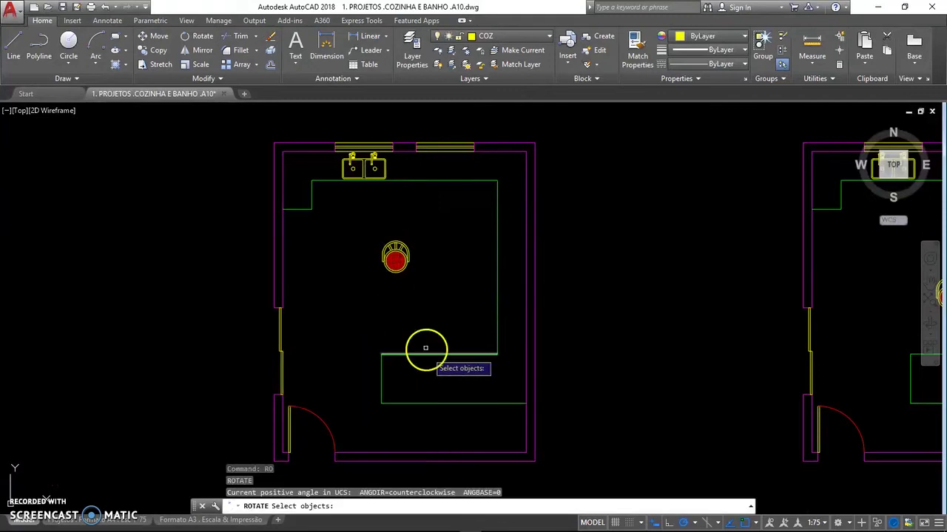
left_click(395, 270)
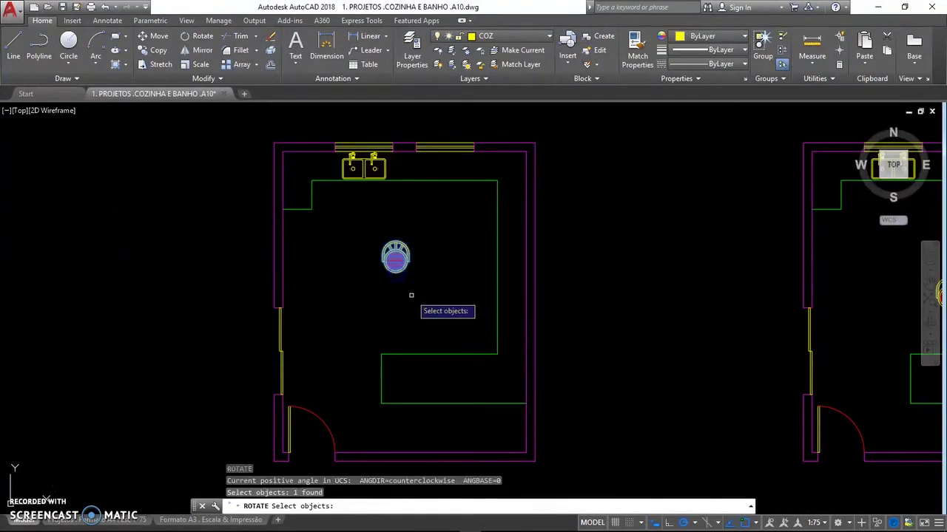
key("Return")
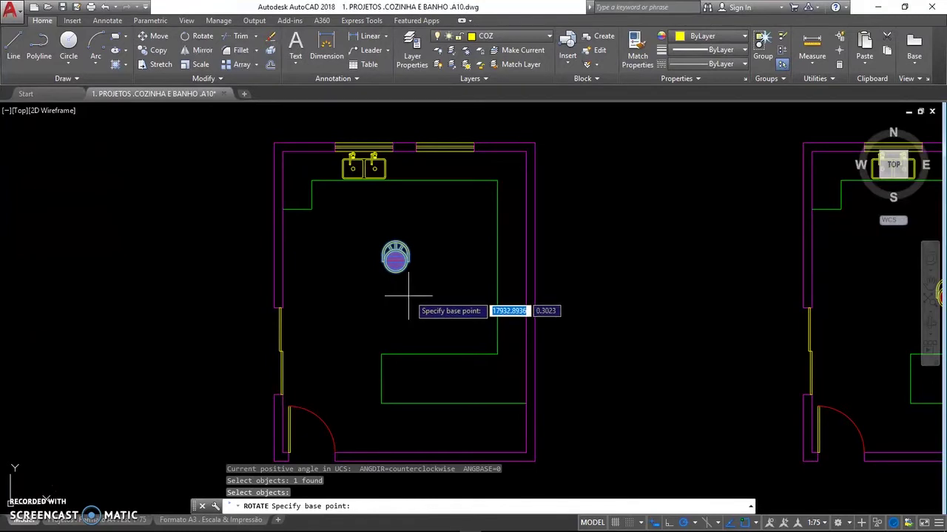
scroll(393, 251, "up", 3)
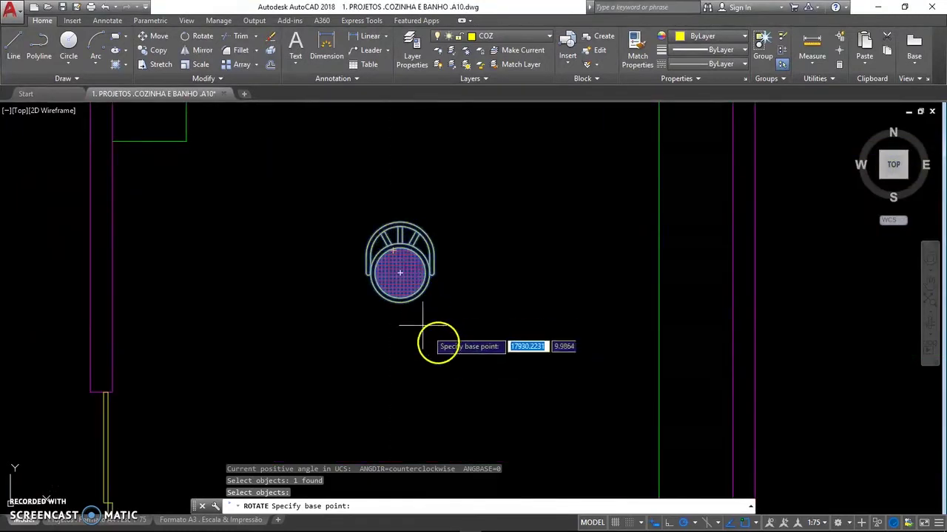
scroll(405, 259, "up", 2)
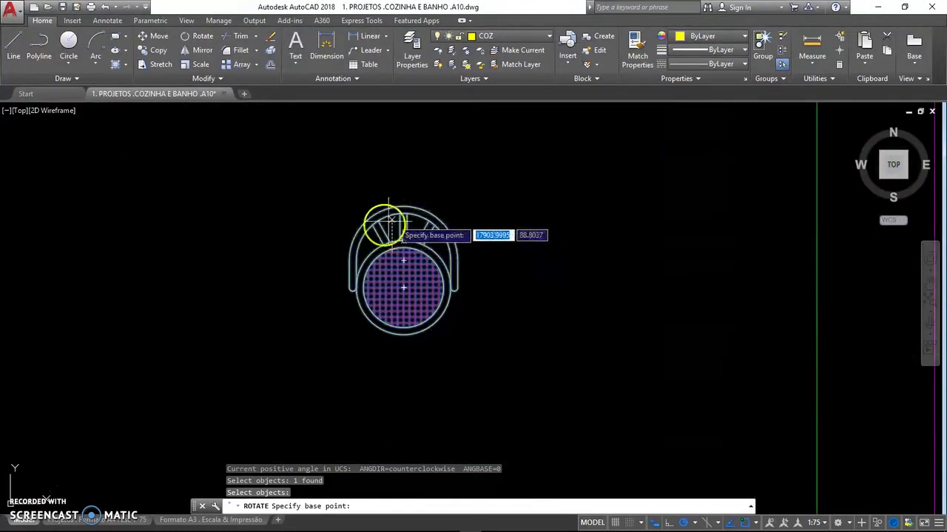
middle_click_drag(386, 268, 392, 290)
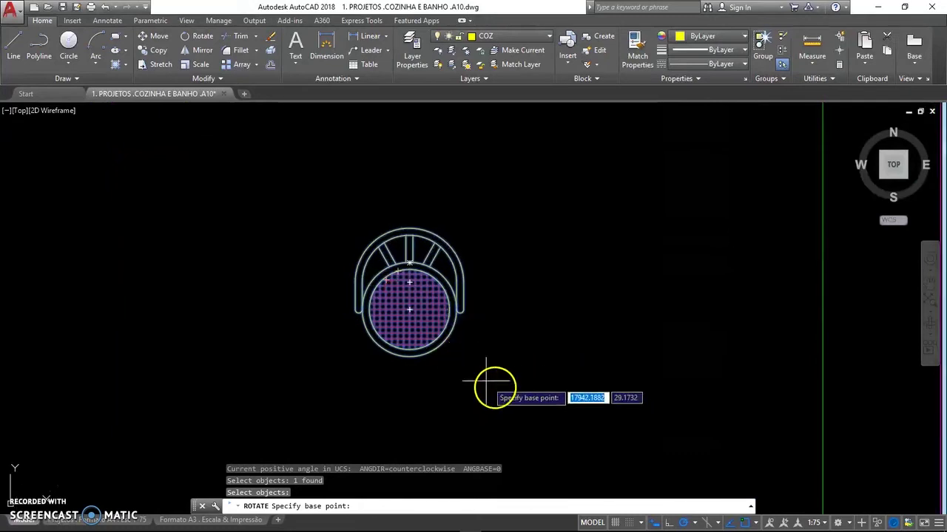
left_click(409, 309)
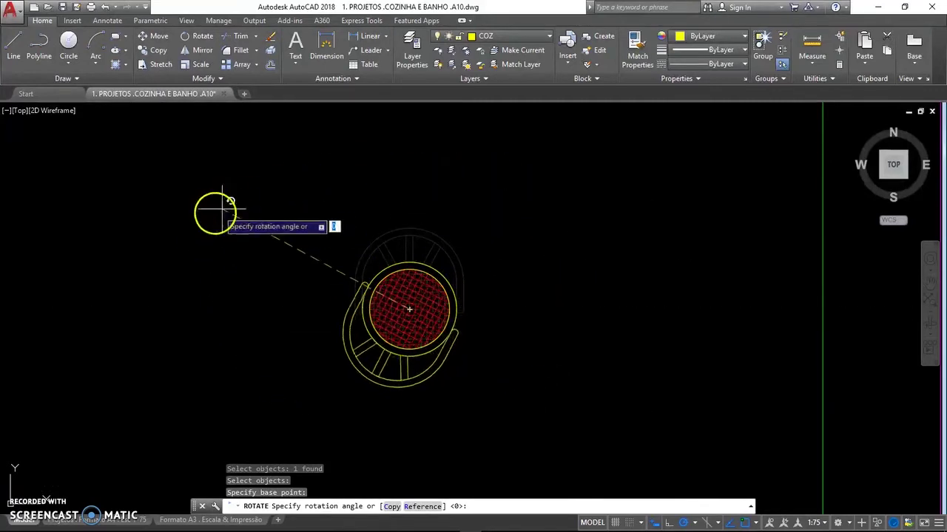
key("Escape")
key("Return")
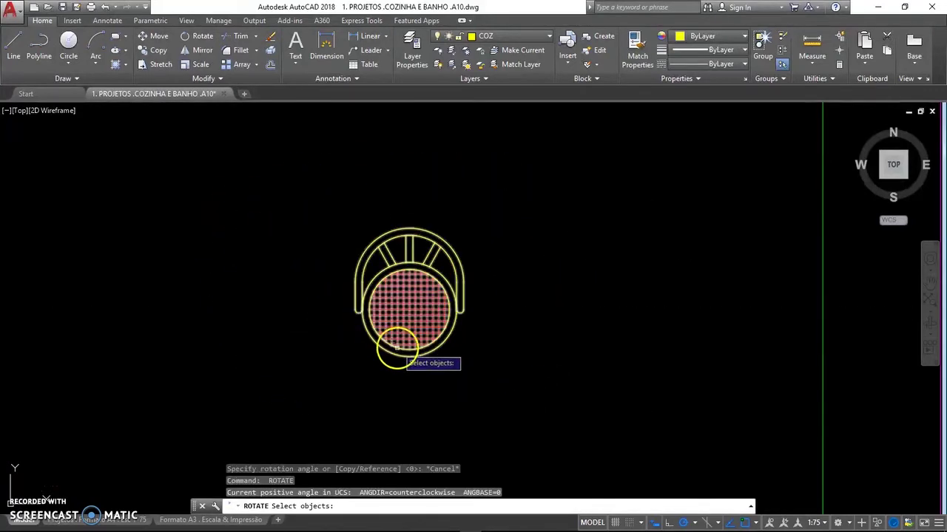
left_click(399, 348)
key("Return")
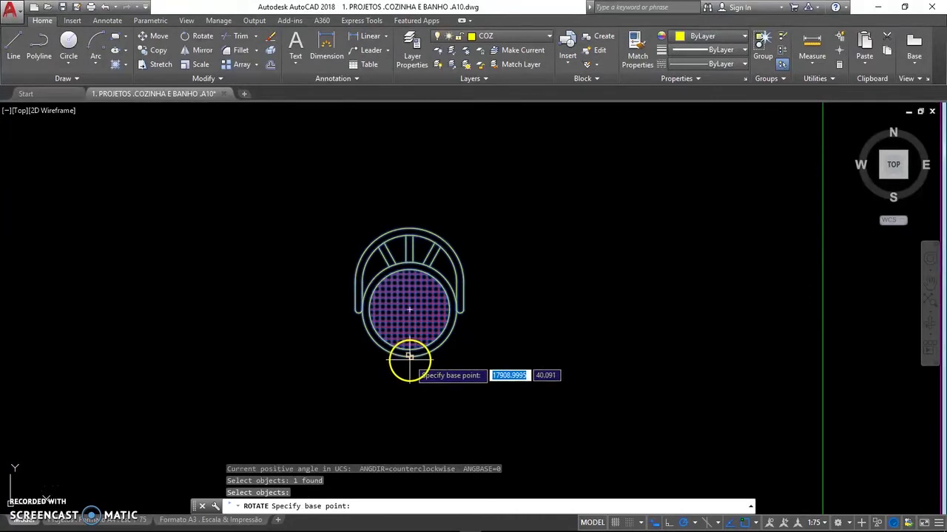
left_click(409, 357)
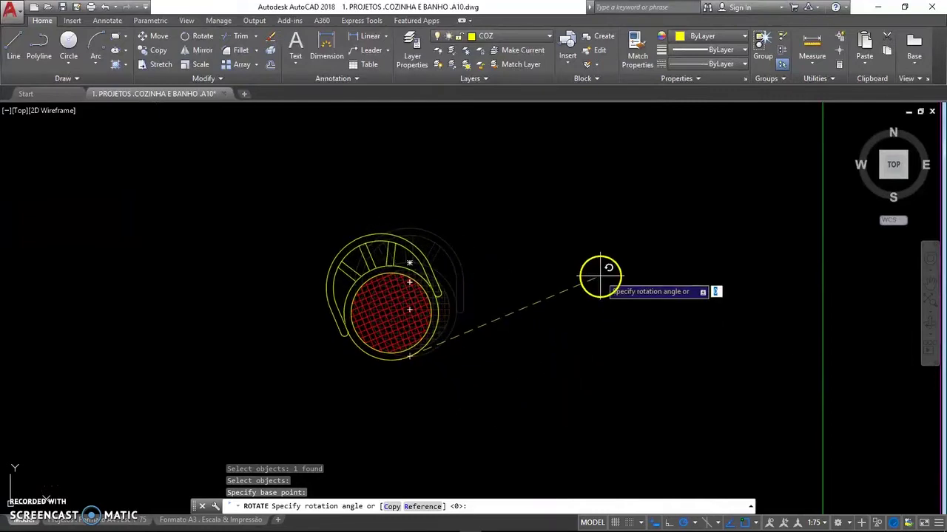
key("Escape")
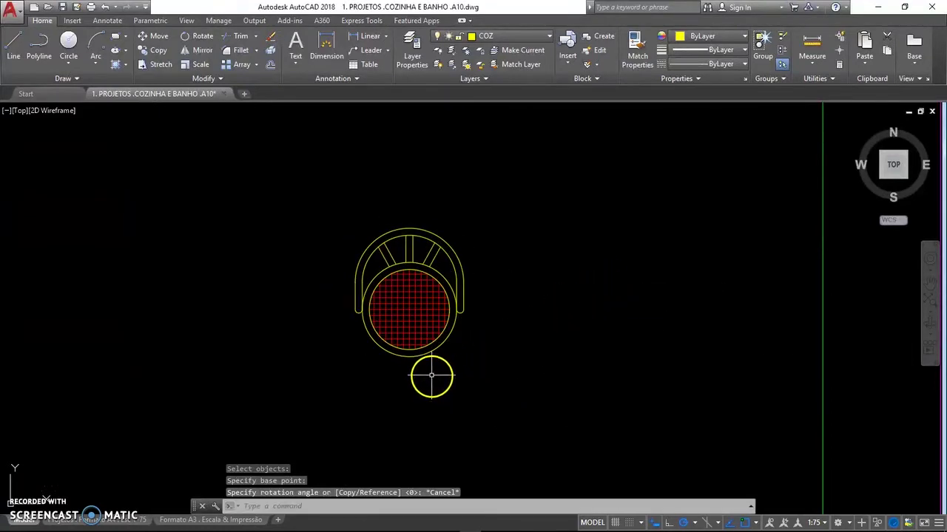
key("Return")
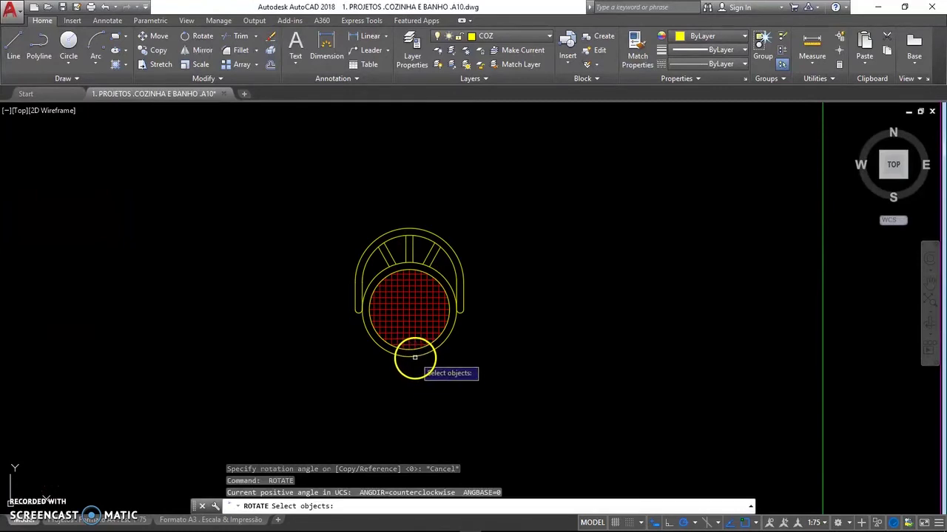
left_click(413, 356)
scroll(432, 366, "down", 3)
scroll(435, 281, "down", 2)
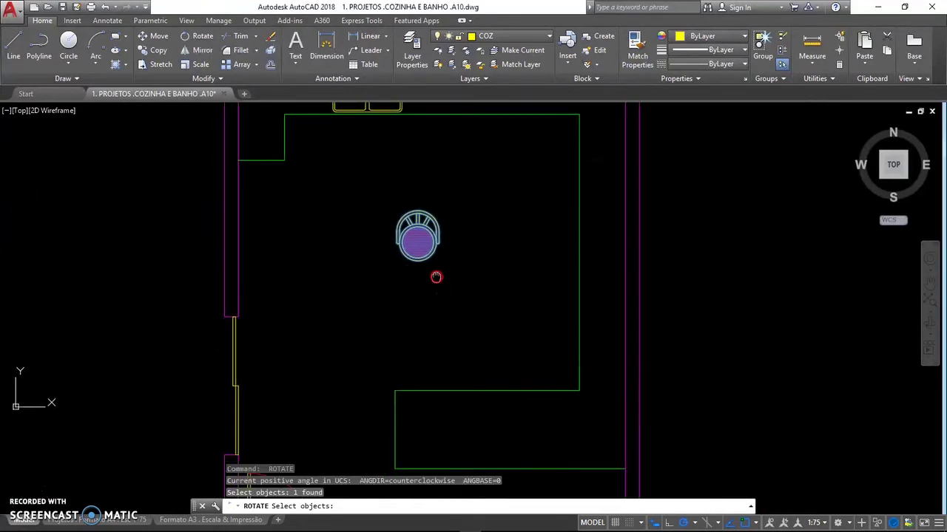
key("Return")
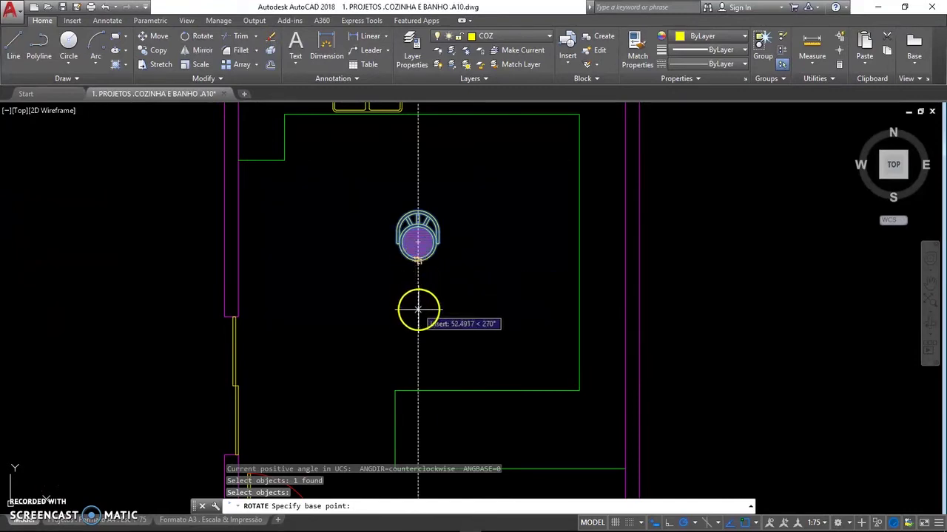
left_click(418, 314)
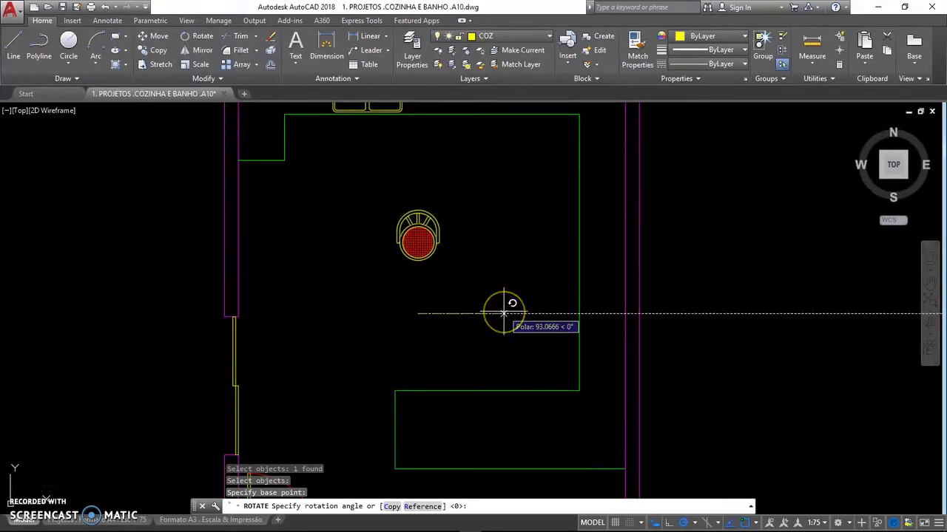
key("Escape")
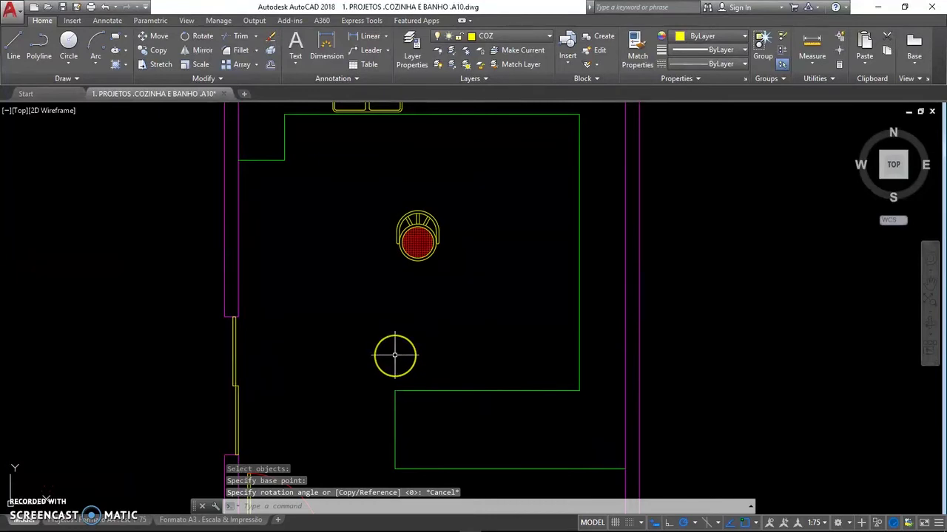
scroll(395, 355, "down", 2)
scroll(395, 355, "down", 2)
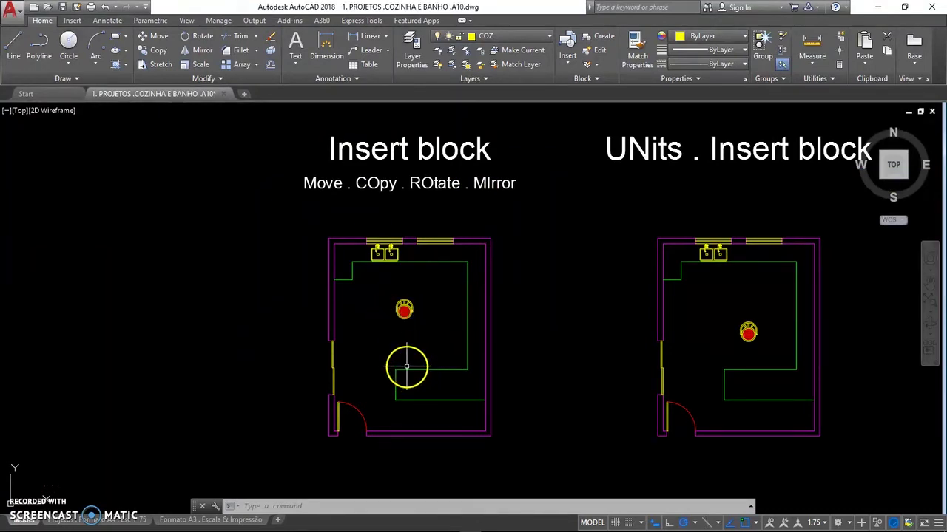
scroll(395, 344, "up", 1)
scroll(397, 345, "up", 1)
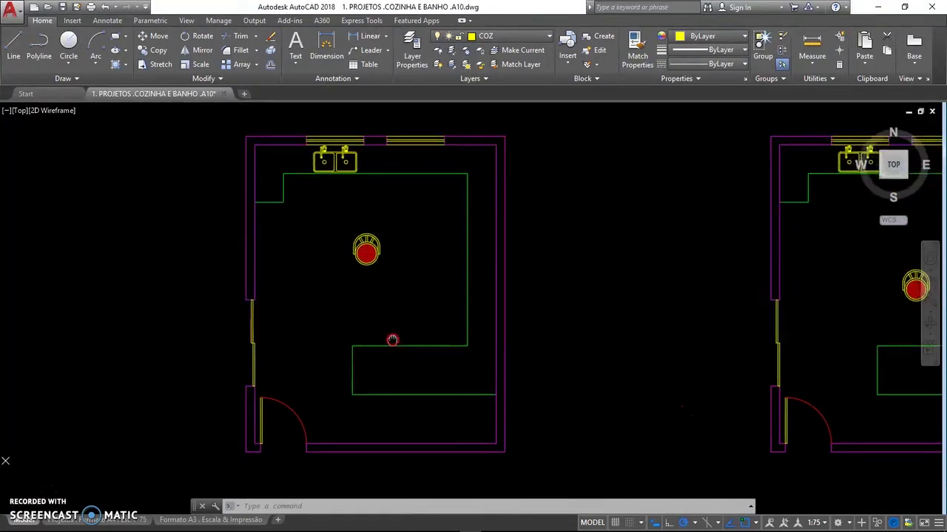
scroll(375, 273, "up", 2)
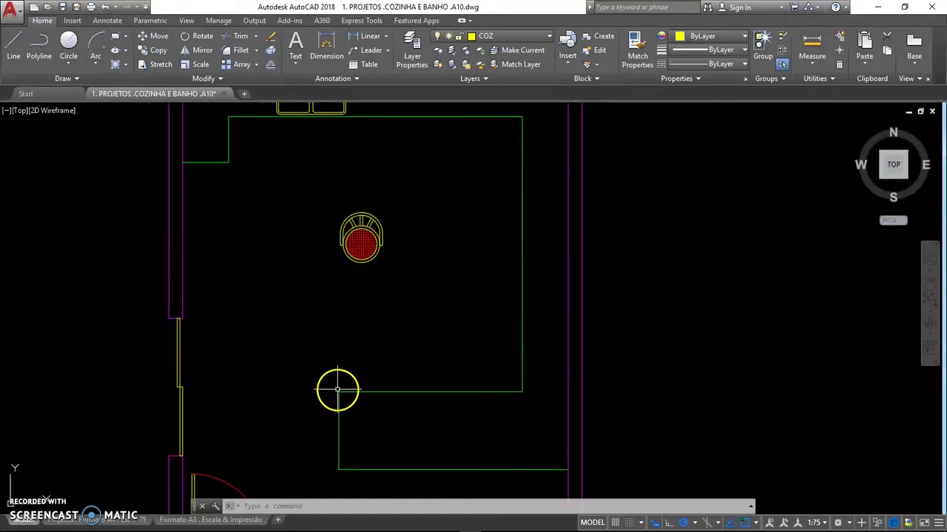
Step: Grip-stretch the chair down to the counter's inner corner
left_click(357, 260)
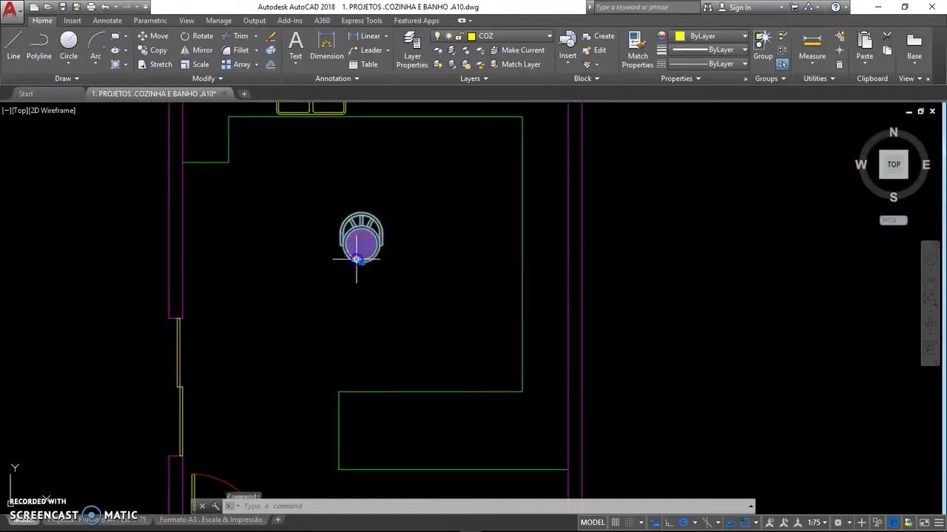
left_click(362, 262)
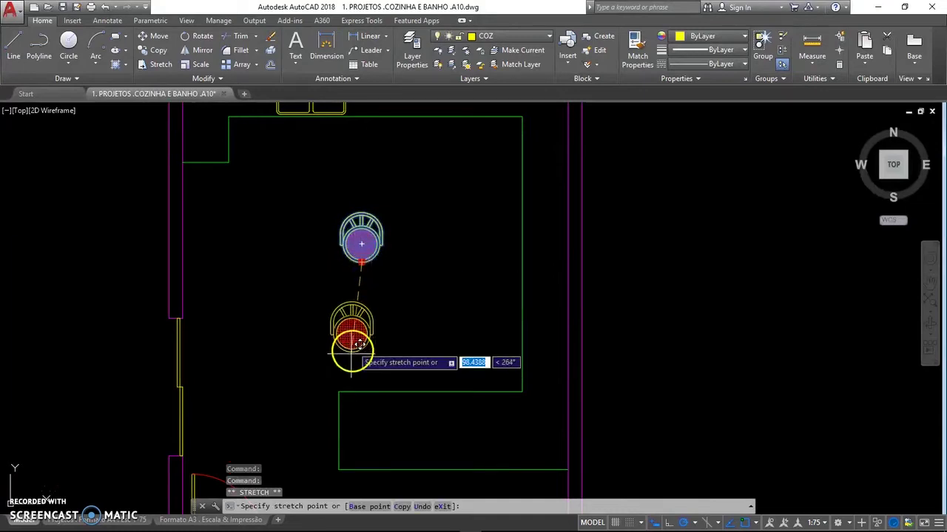
left_click(338, 391)
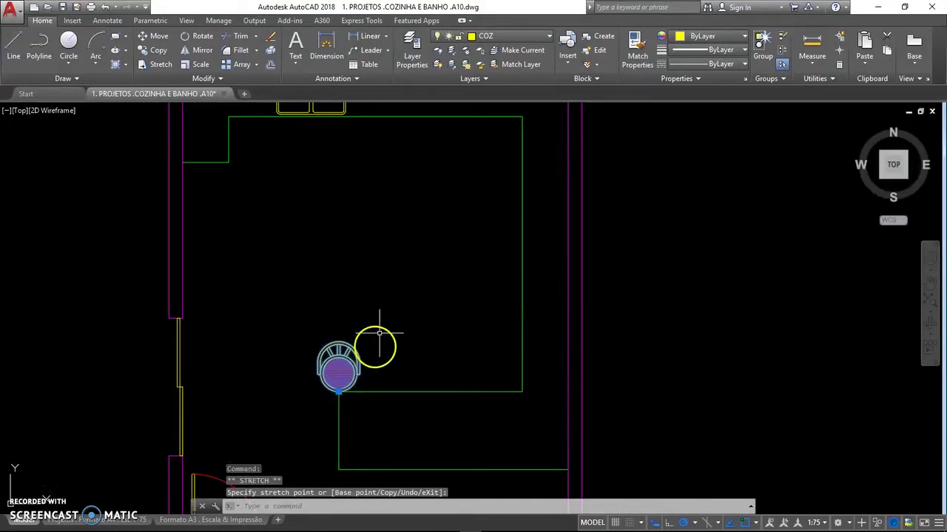
middle_click_drag(386, 319, 391, 197)
scroll(361, 284, "up", 4)
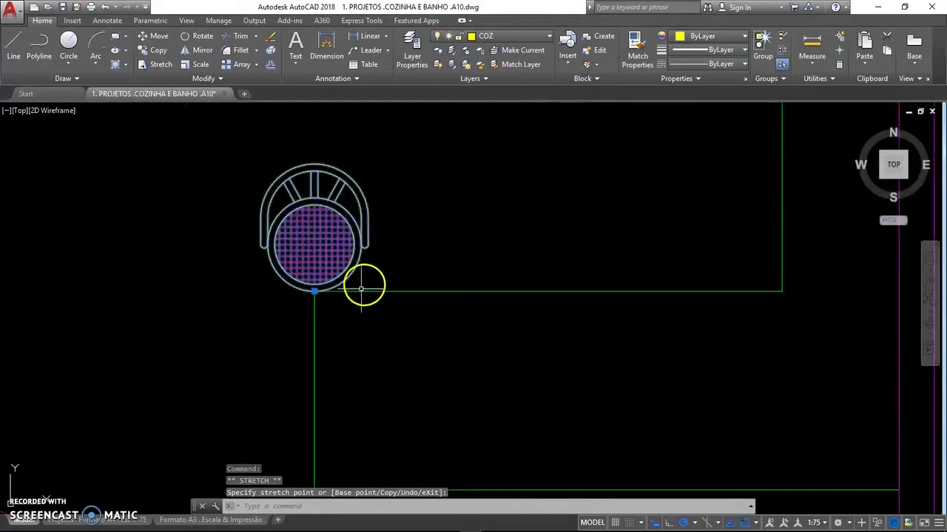
Step: Stretch the chair 50 units right, then 15 units down
left_click(315, 292)
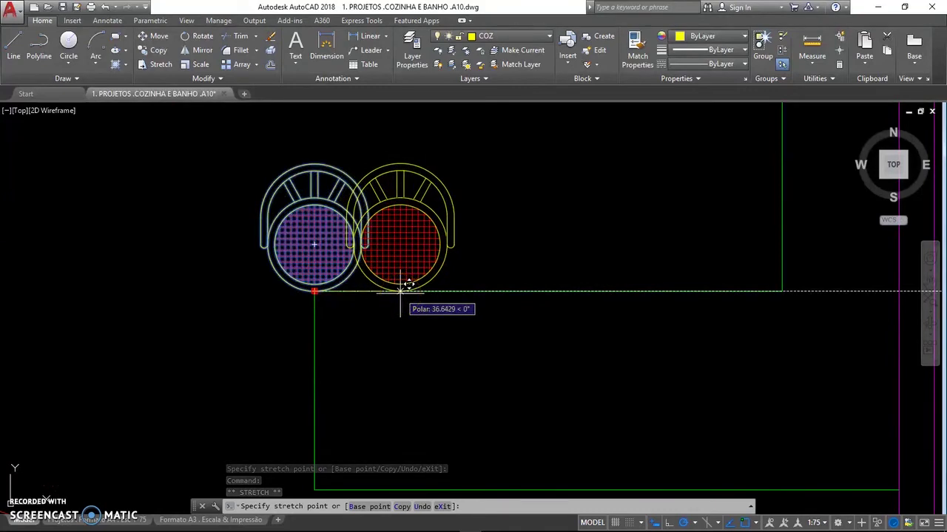
type("50")
key("Return")
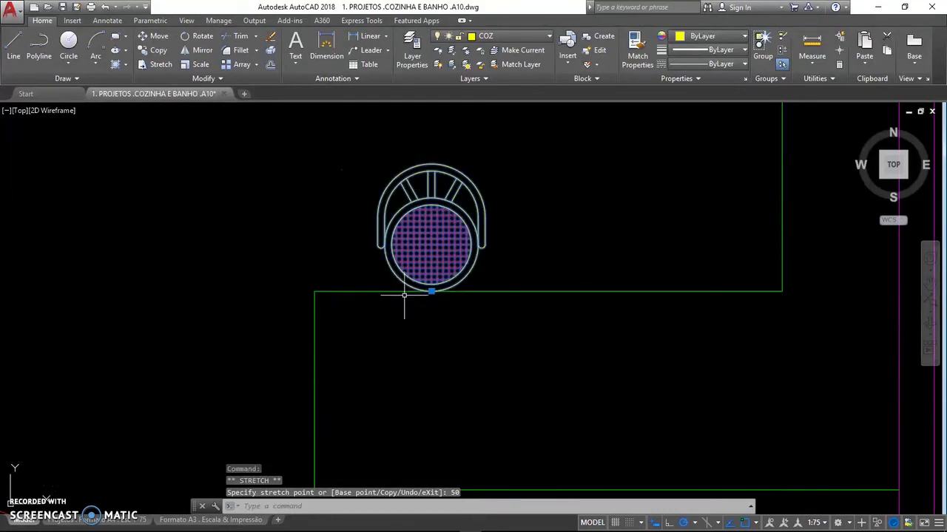
left_click(432, 292)
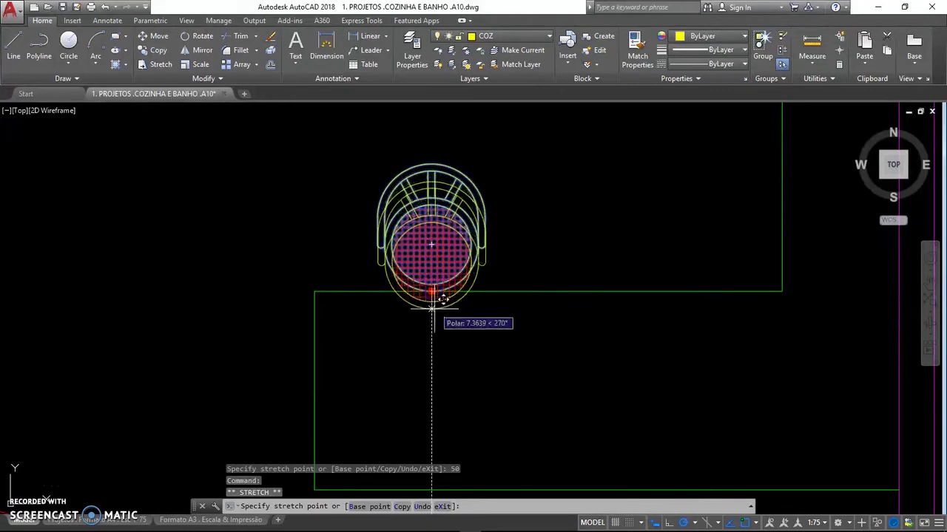
type("15")
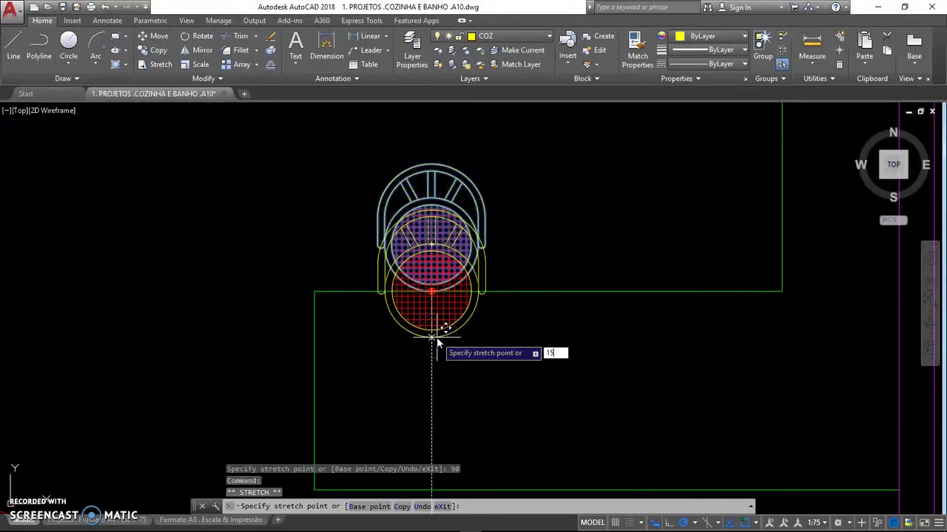
key("Return")
Step: Deselect the chair and zoom out to show the whole room
scroll(436, 337, "down", 3)
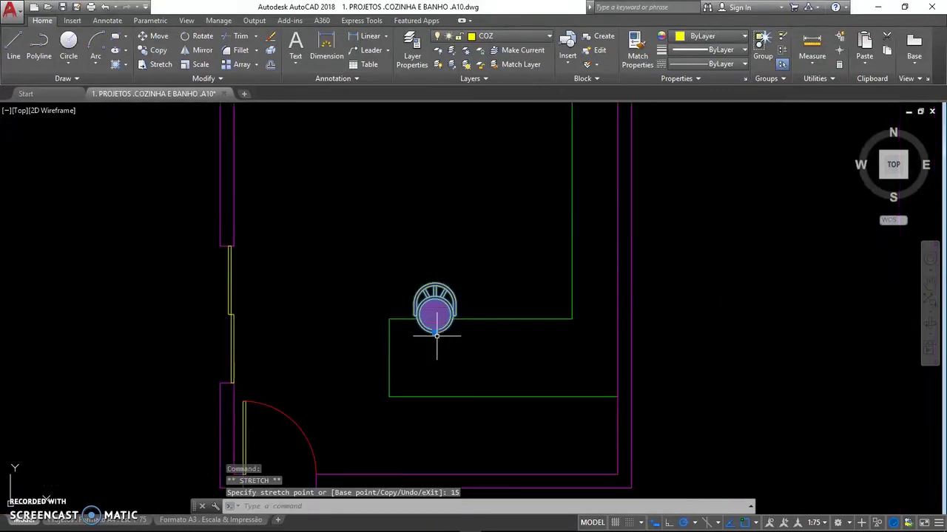
middle_click_drag(473, 357, 422, 321)
scroll(422, 321, "down", 2)
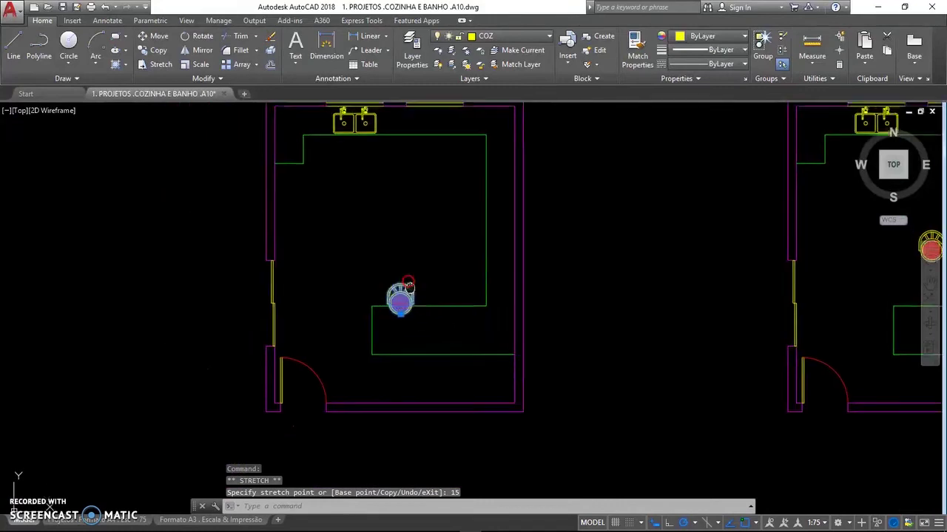
scroll(412, 320, "up", 2)
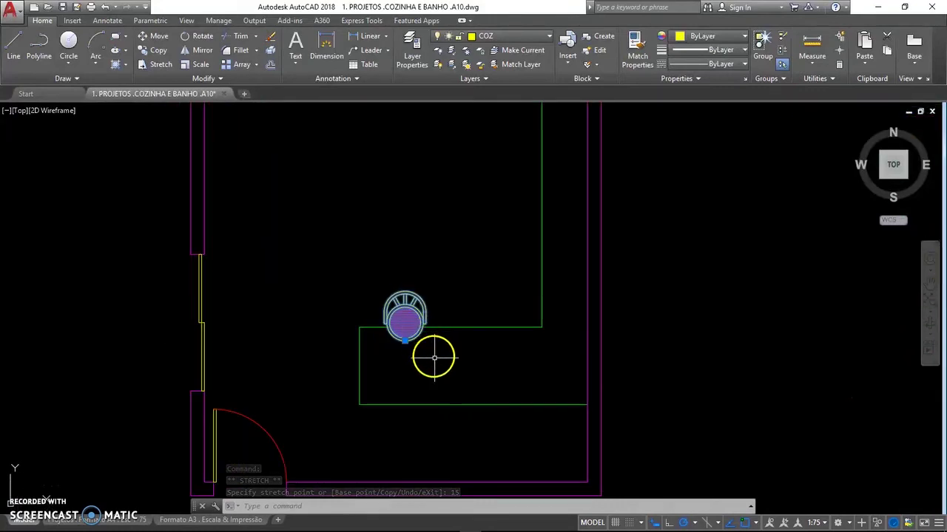
scroll(413, 361, "up", 2)
key("Escape")
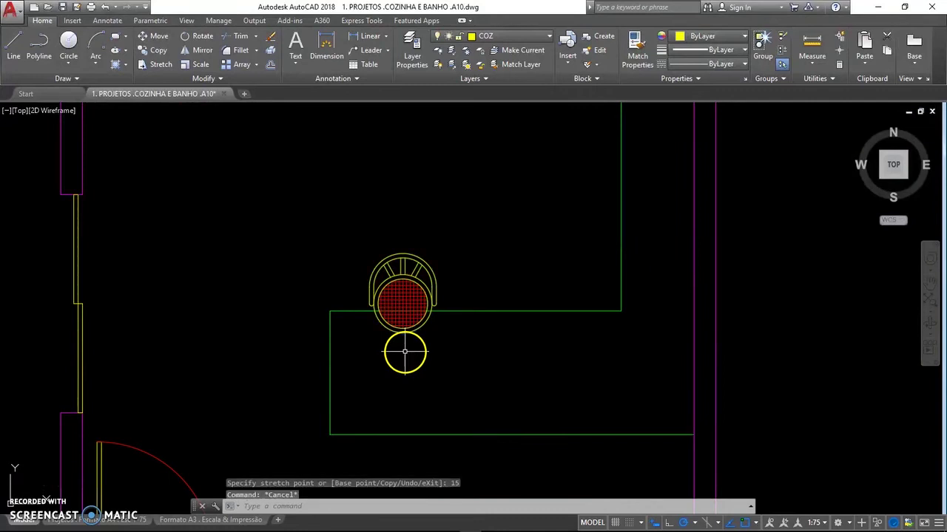
middle_click_drag(423, 360, 382, 347)
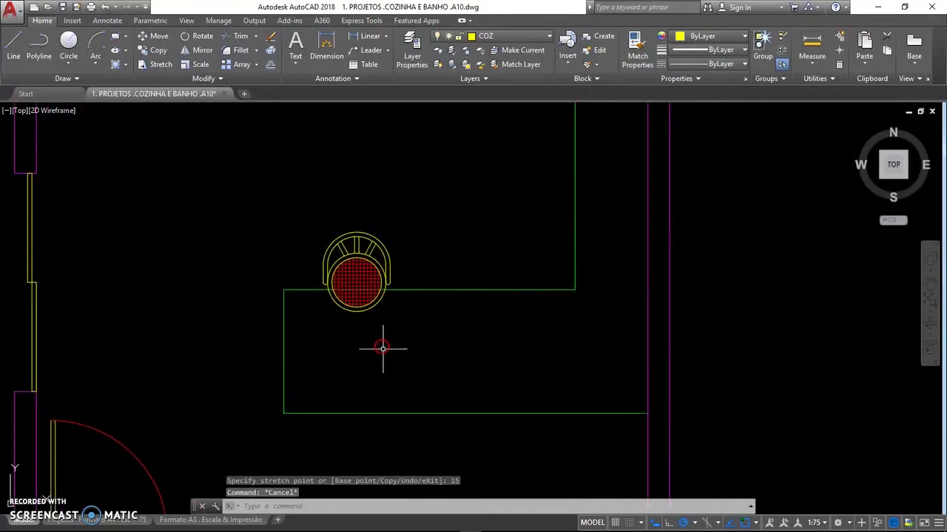
scroll(386, 352, "down", 5)
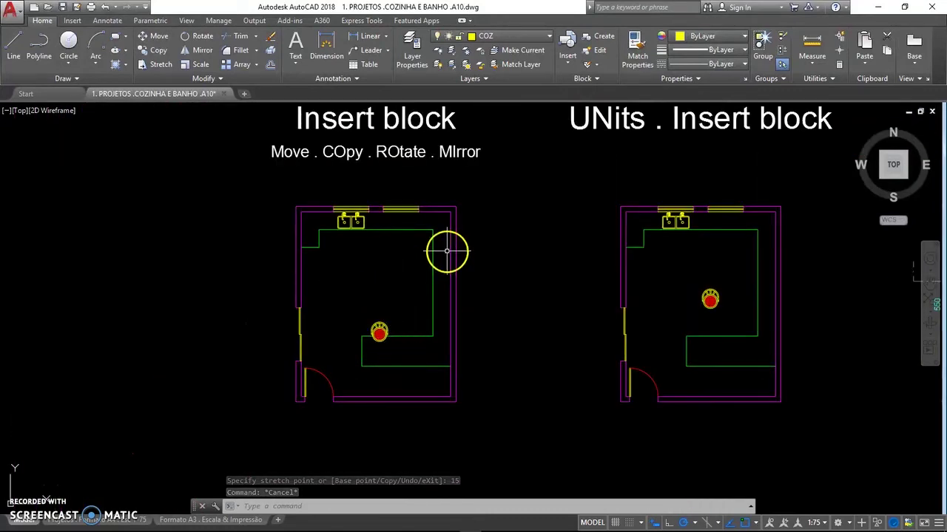
Step: Zoom in on the chair, start MIRROR and select the chair as its object
middle_click_drag(444, 249, 433, 268)
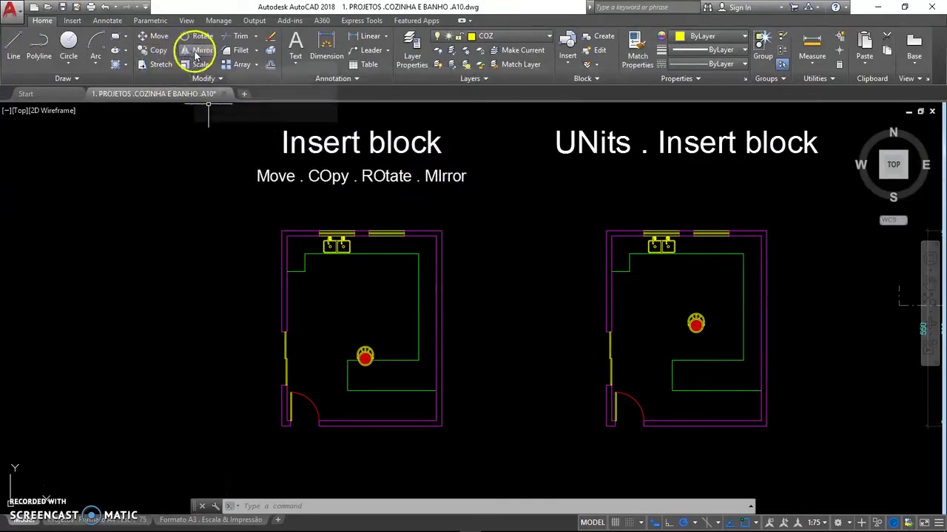
scroll(372, 362, "up", 4)
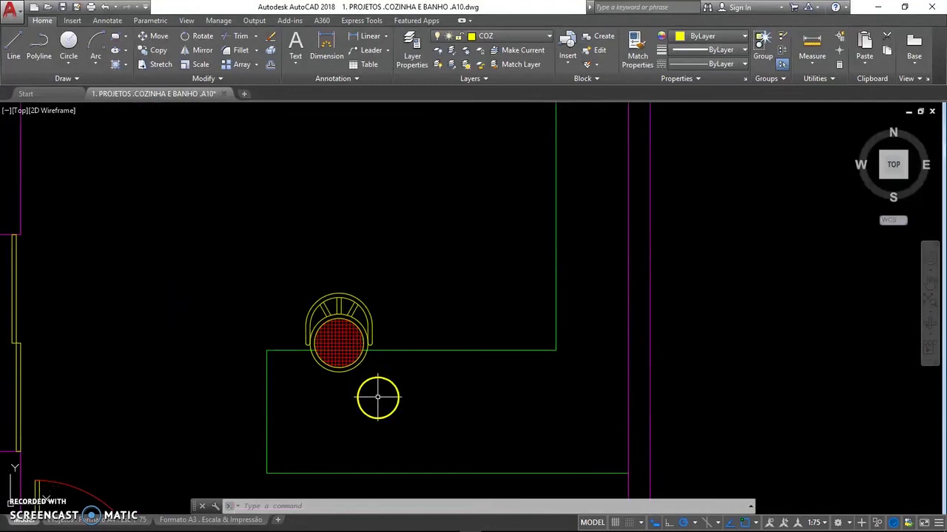
middle_click_drag(372, 363, 317, 338)
scroll(318, 340, "up", 2)
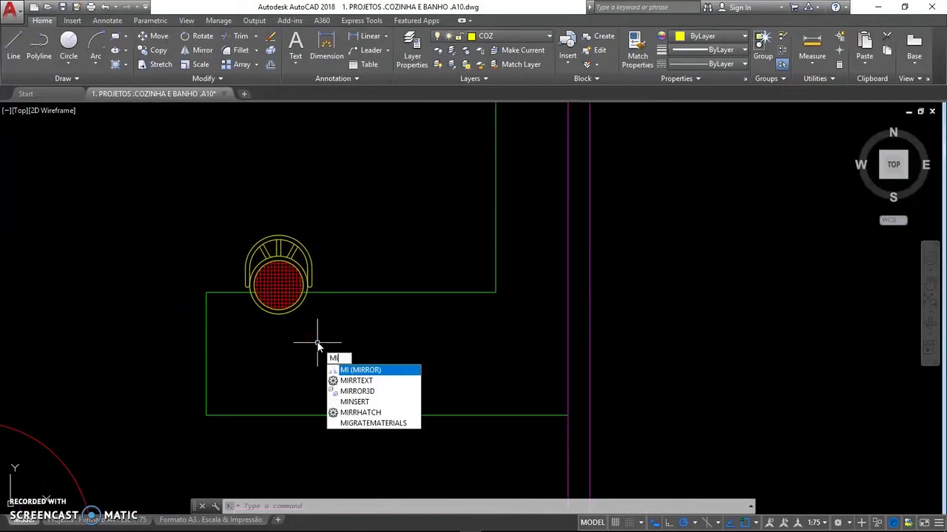
key("Return")
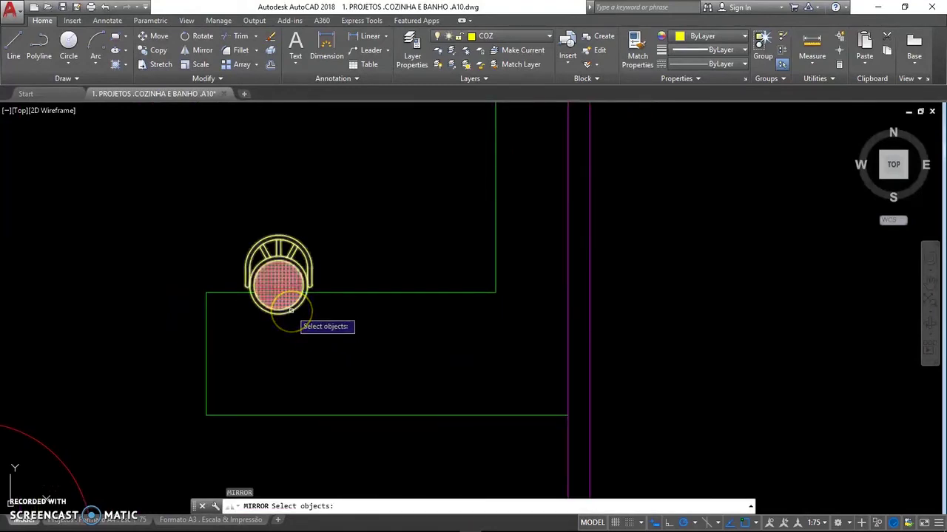
left_click(291, 309)
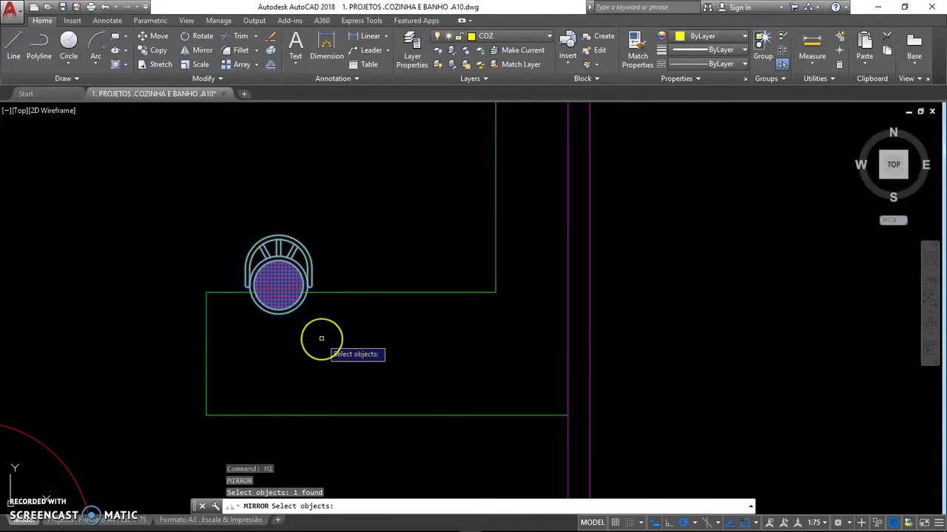
key("Return")
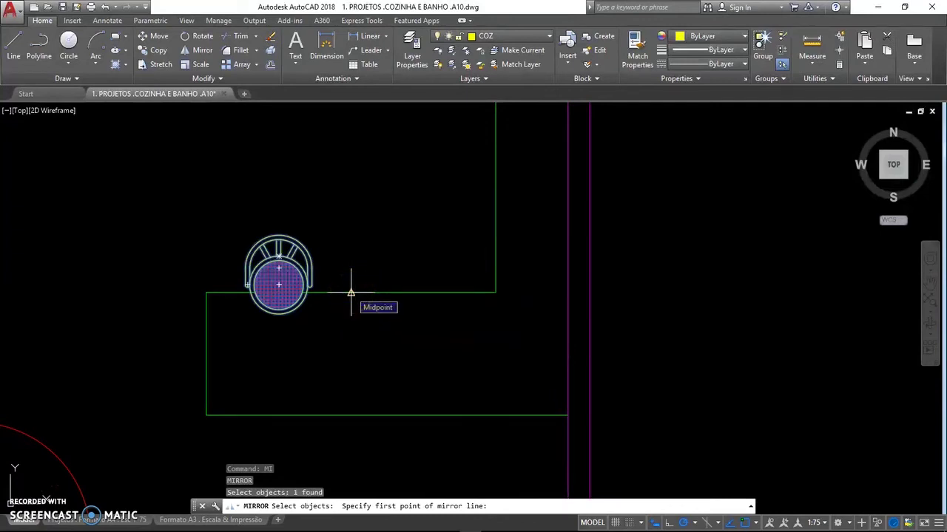
Step: Mirror the chair about a vertical line through the table edge midpoint, keeping the original
left_click(351, 293)
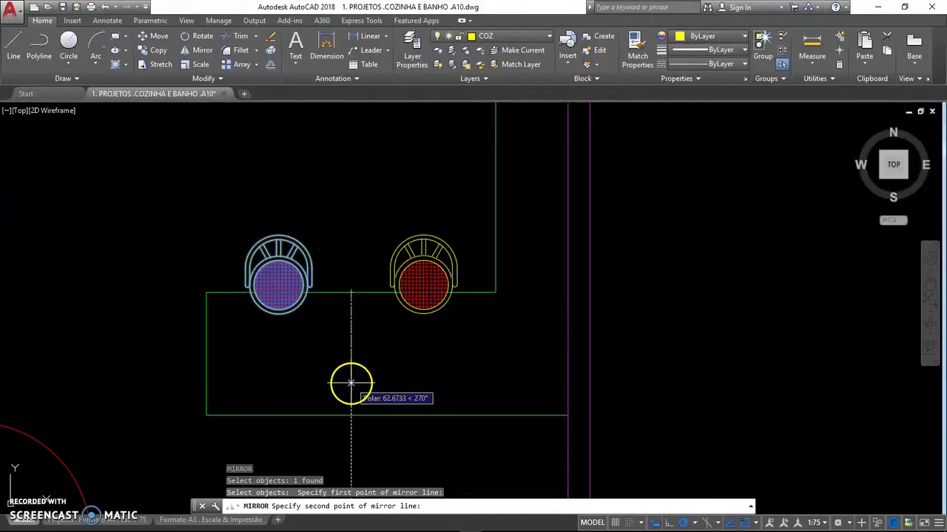
left_click(351, 382)
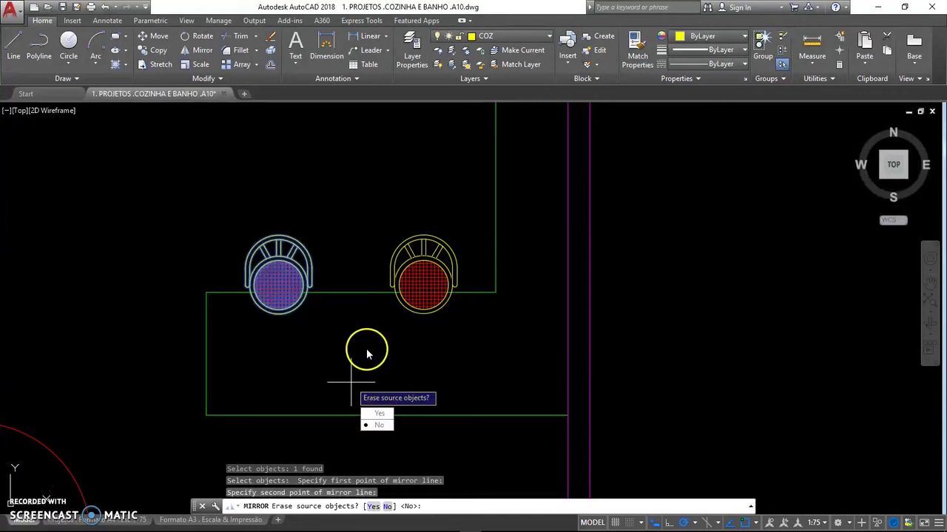
key("Return")
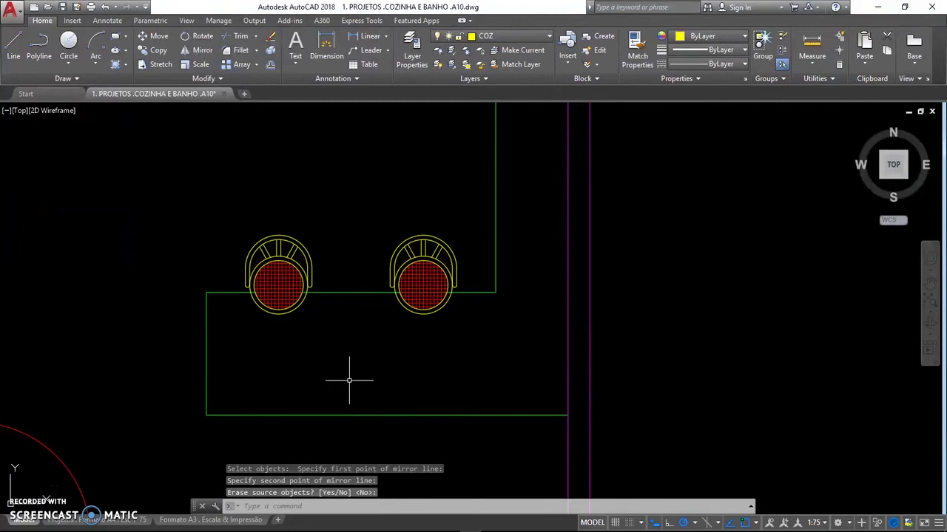
Step: Mirror both chairs about a horizontal line through the table's left-edge midpoint, keeping the originals
key("Return")
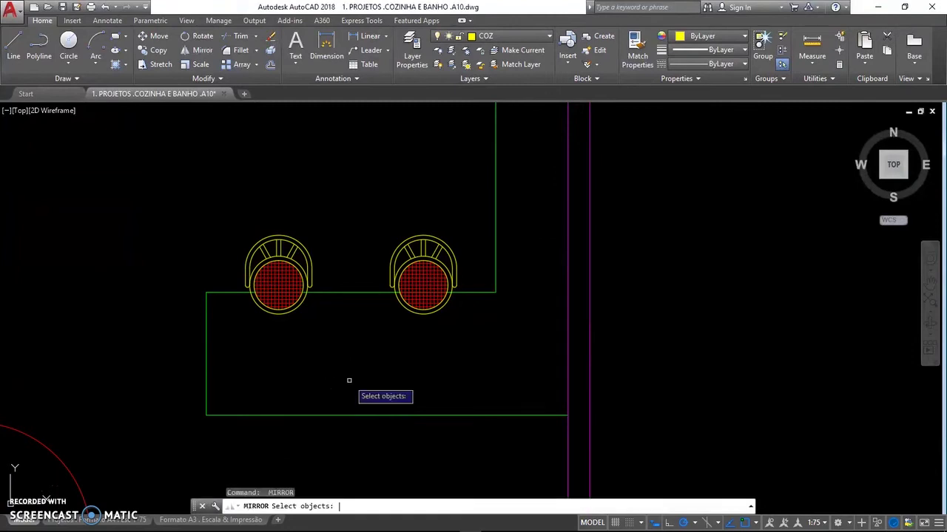
left_click(429, 345)
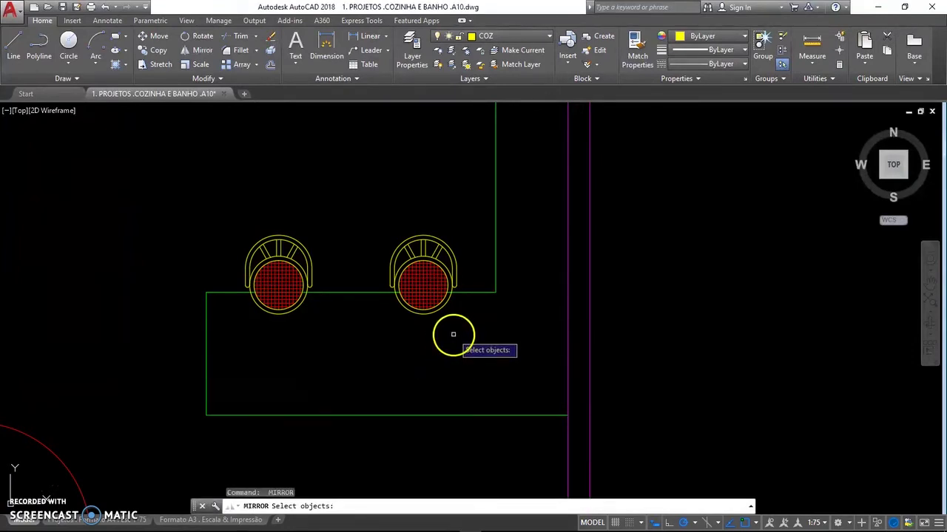
left_click(454, 334)
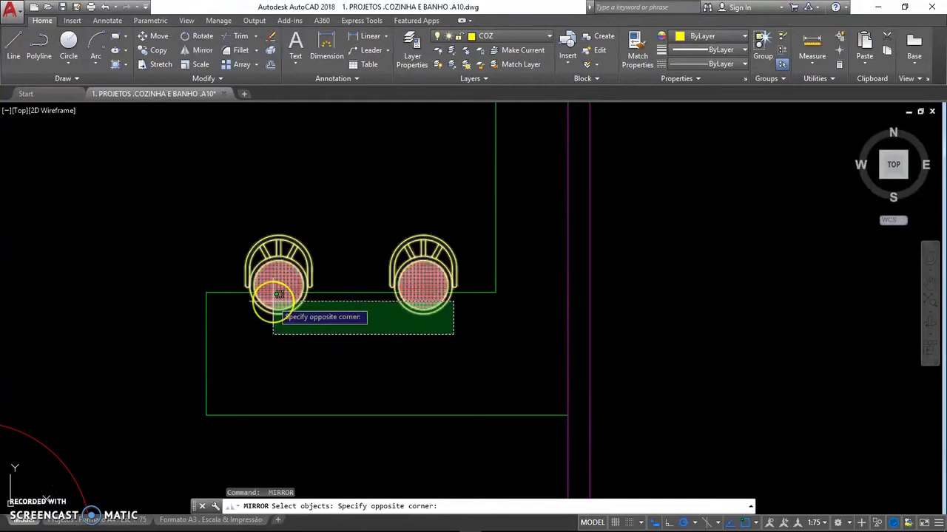
left_click(348, 345)
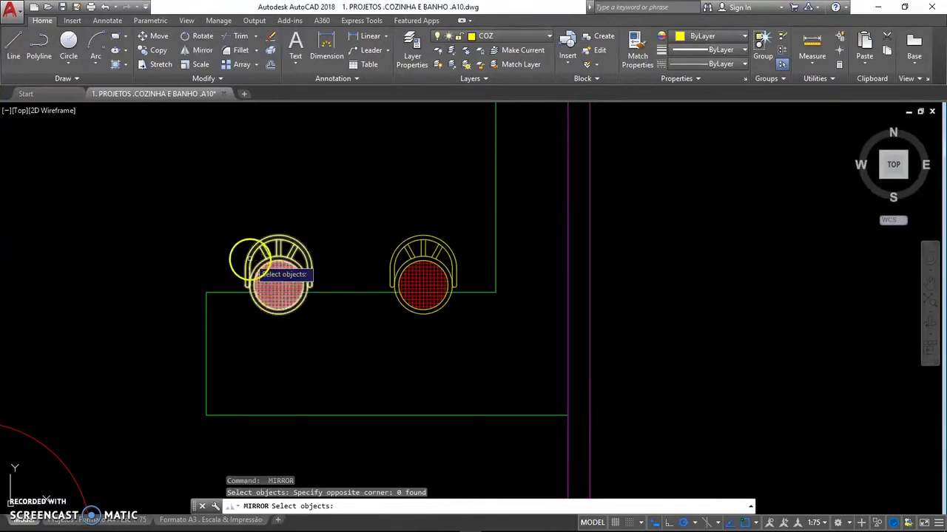
left_click(234, 226)
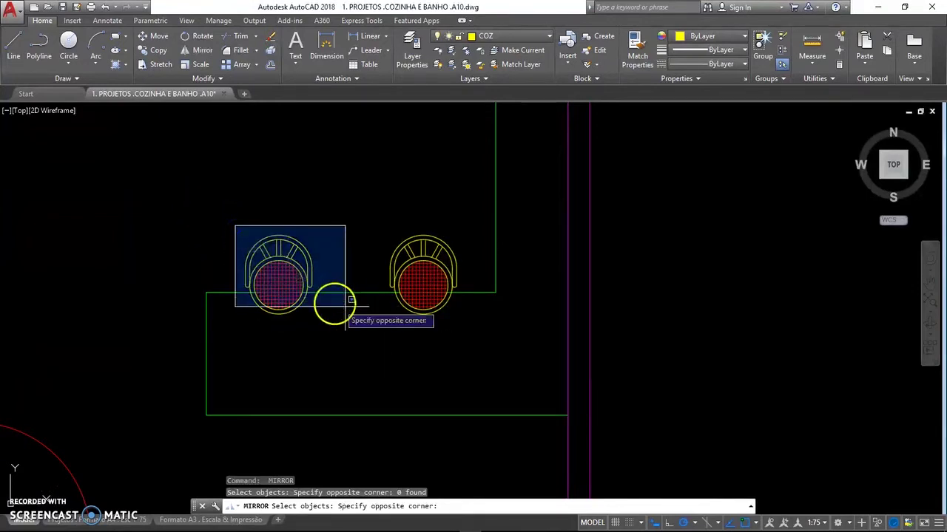
left_click(475, 350)
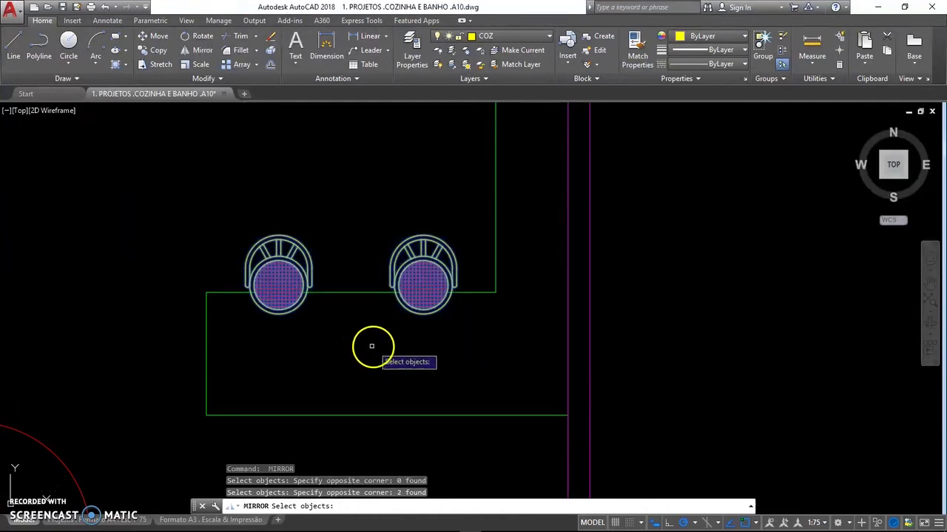
key("Return")
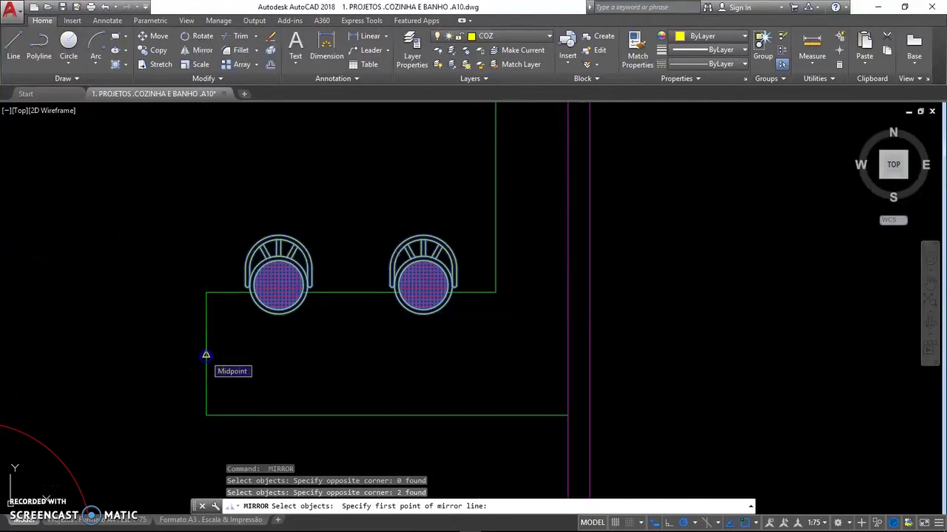
left_click(206, 354)
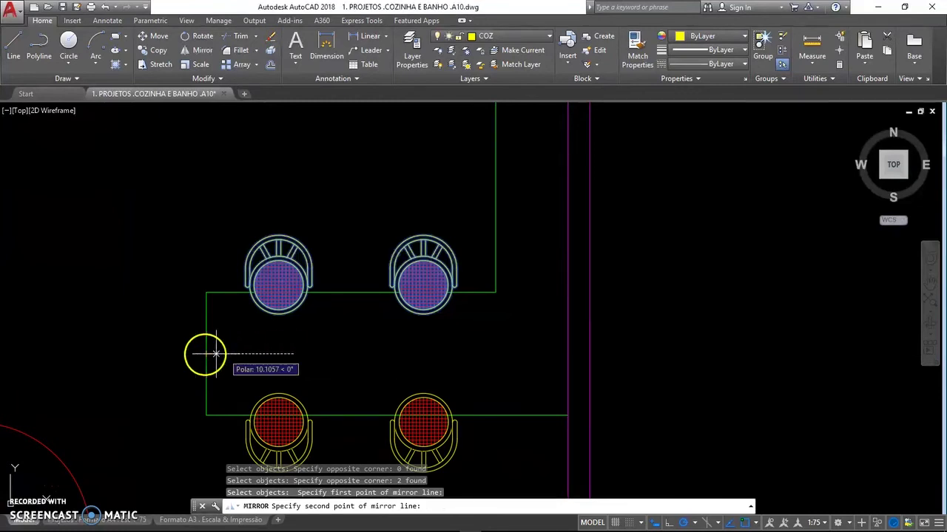
left_click(132, 354)
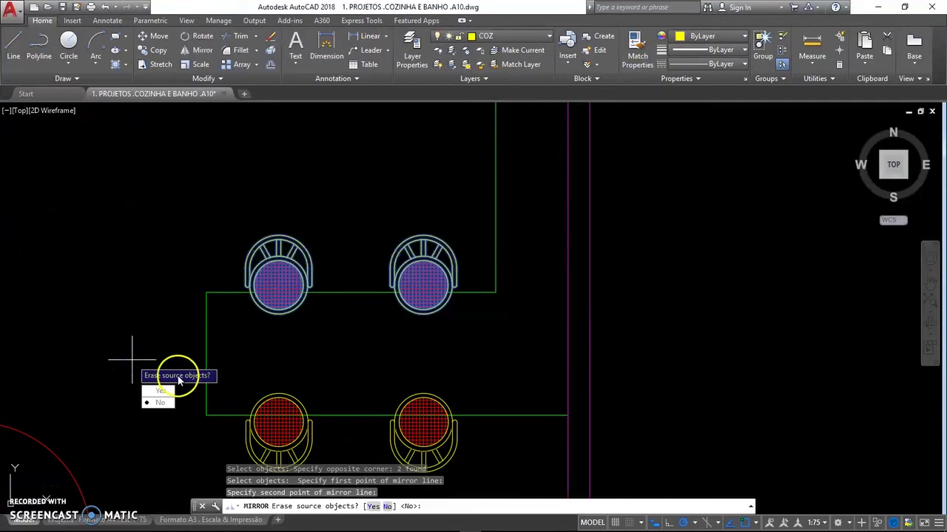
key("Return")
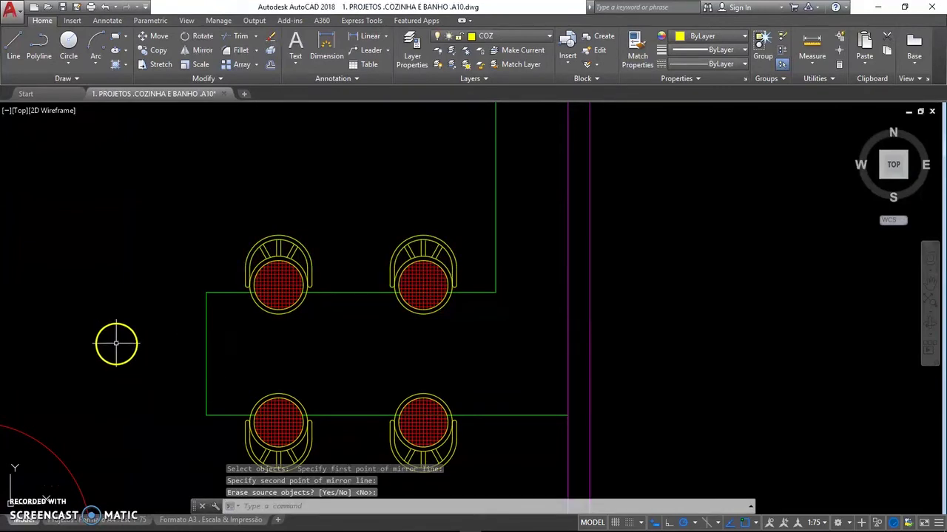
Step: Zoom out and pan across the kitchen, then zoom in on the window wall's sink
scroll(239, 343, "down", 3)
middle_click_drag(236, 338, 345, 333)
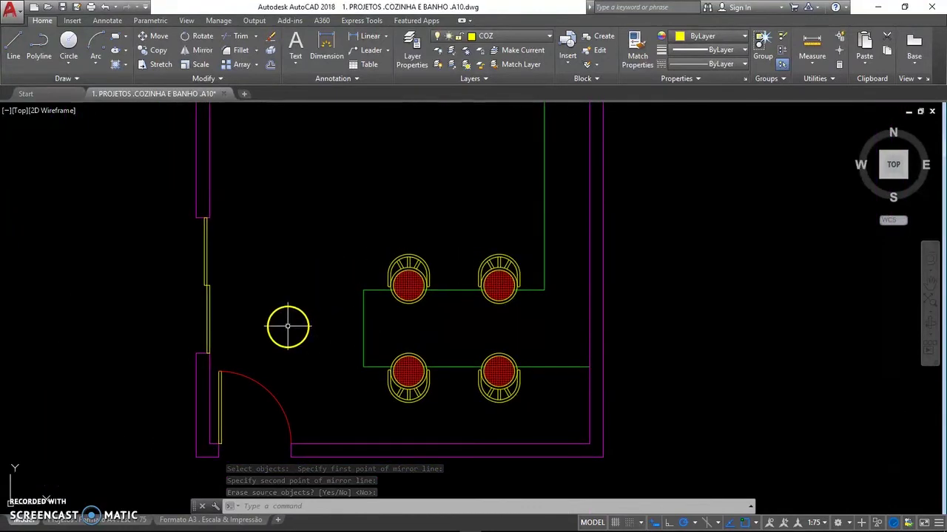
scroll(288, 327, "down", 2)
mouse_move(288, 328)
middle_mouse_down()
mouse_move(337, 252)
mouse_move(321, 321)
middle_mouse_up()
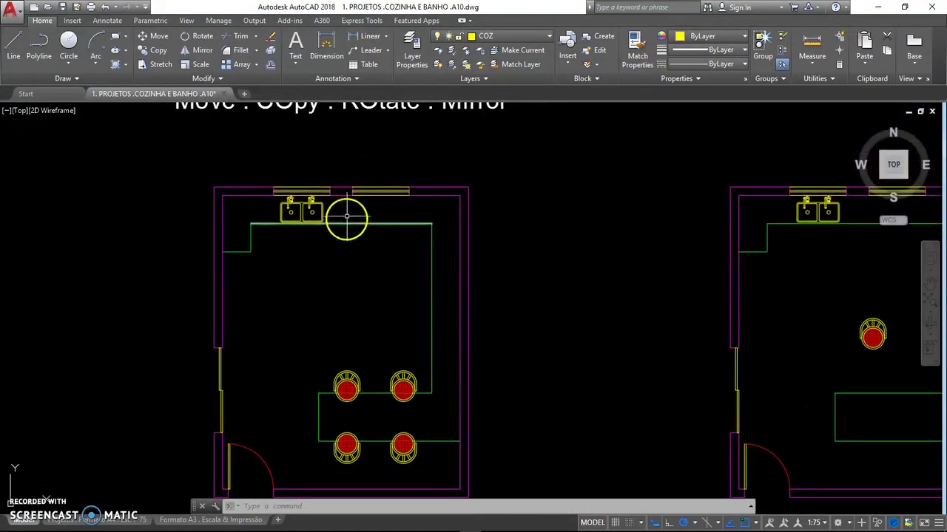
scroll(344, 210, "up", 2)
scroll(330, 278, "up", 2)
middle_click_drag(330, 277, 380, 360)
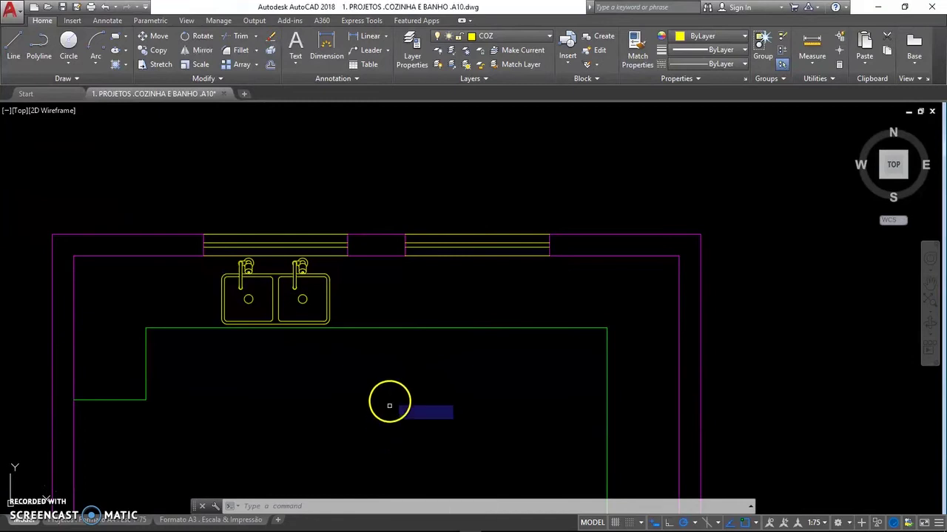
key("Return")
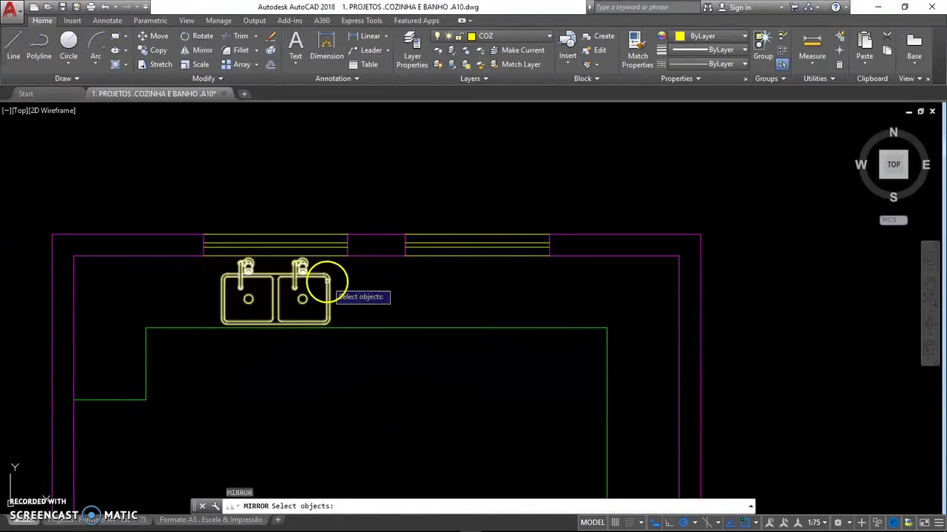
left_click(324, 280)
key("Return")
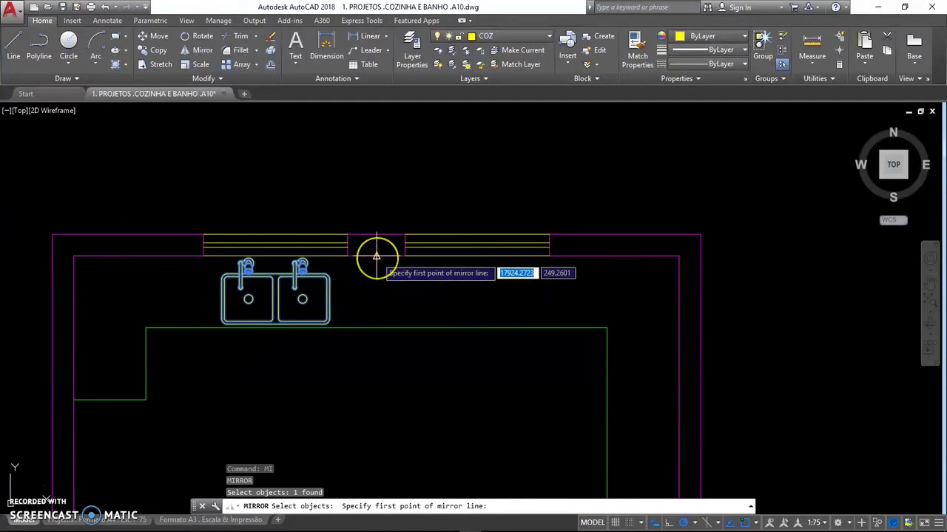
left_click(376, 255)
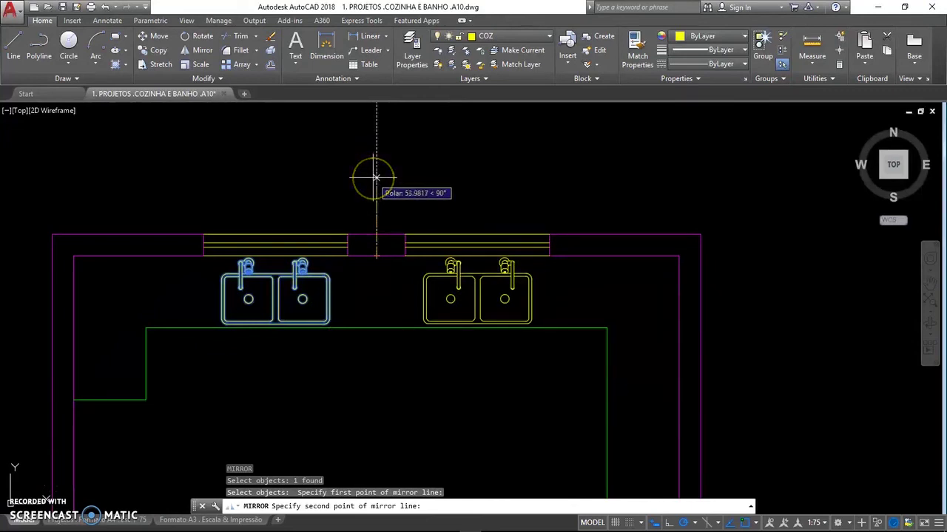
left_click(375, 372)
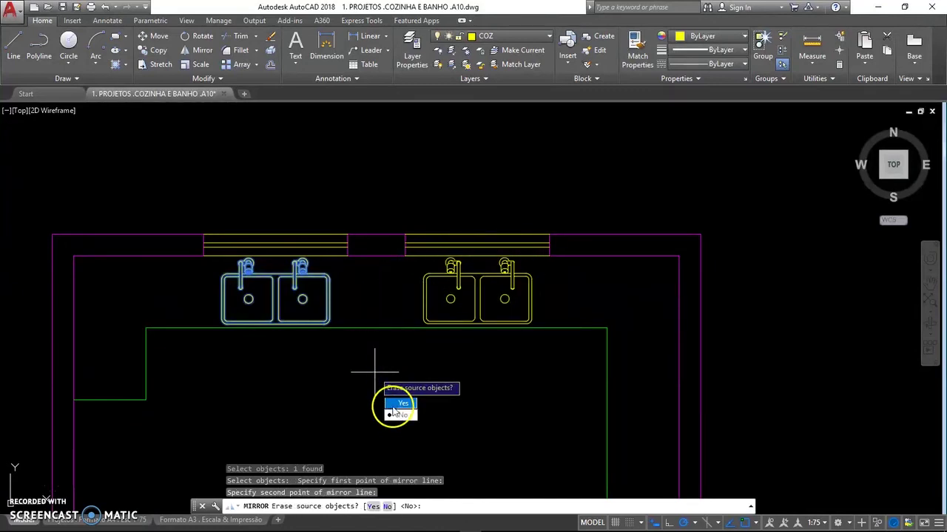
key("Return")
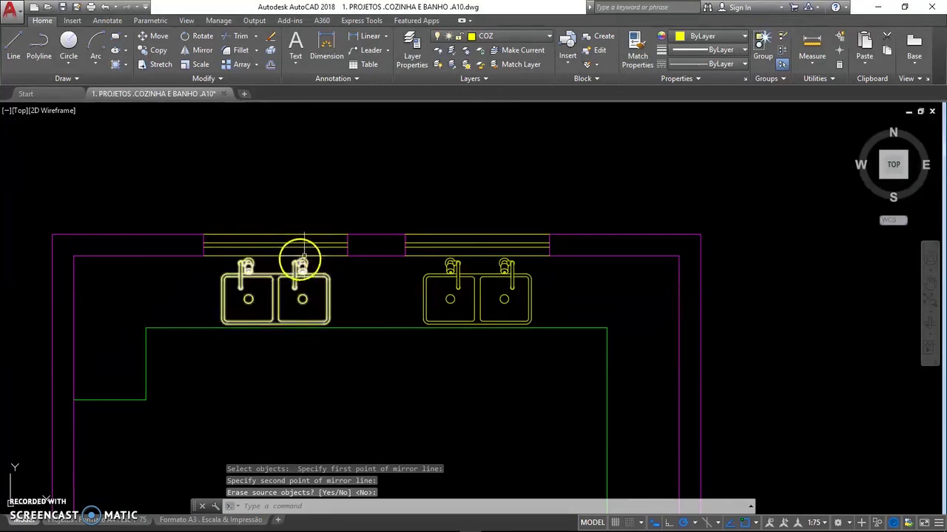
left_click(449, 267)
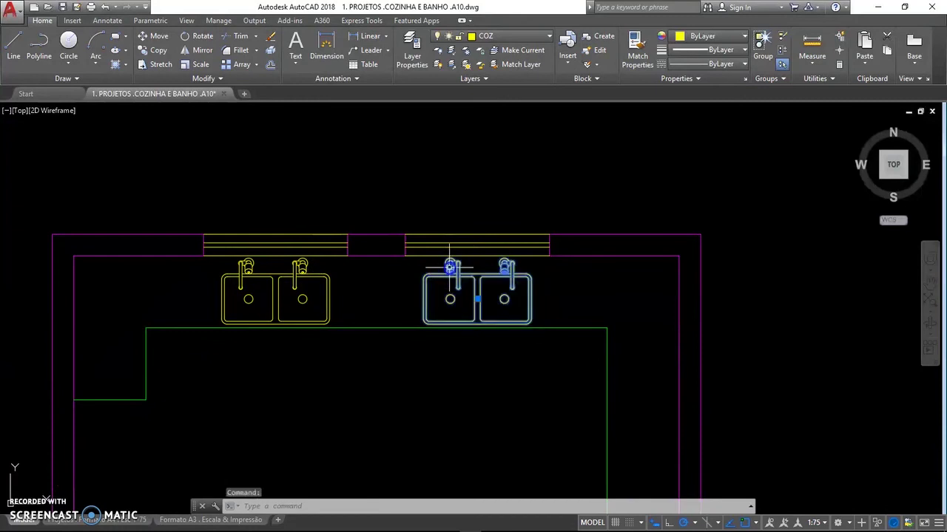
key("Delete")
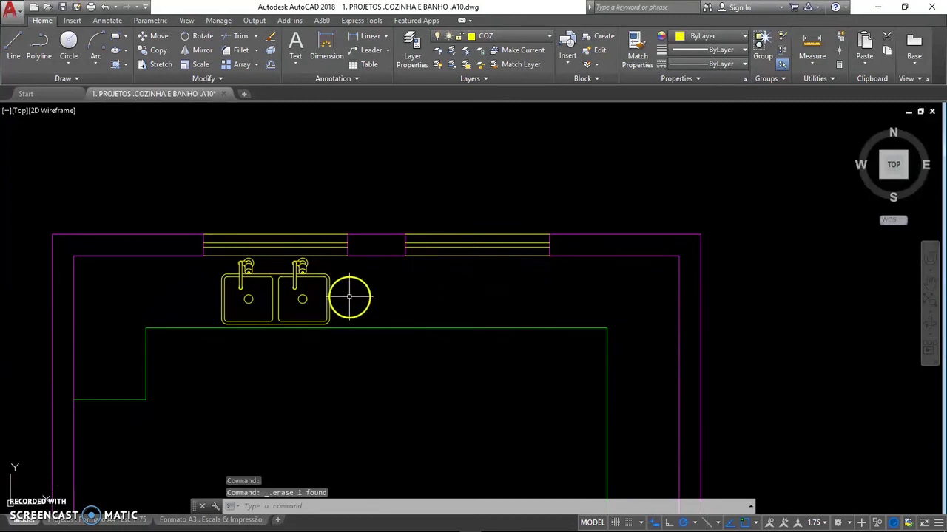
Step: Start COPY and select the double sink
scroll(349, 296, "down", 2)
scroll(354, 300, "down", 2)
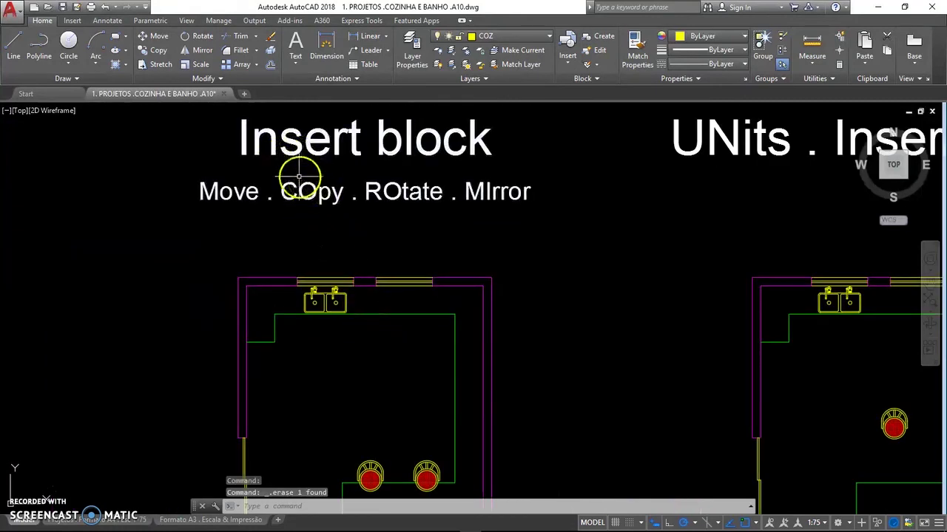
scroll(348, 299, "up", 2)
scroll(353, 296, "up", 2)
middle_click_drag(398, 344, 406, 352)
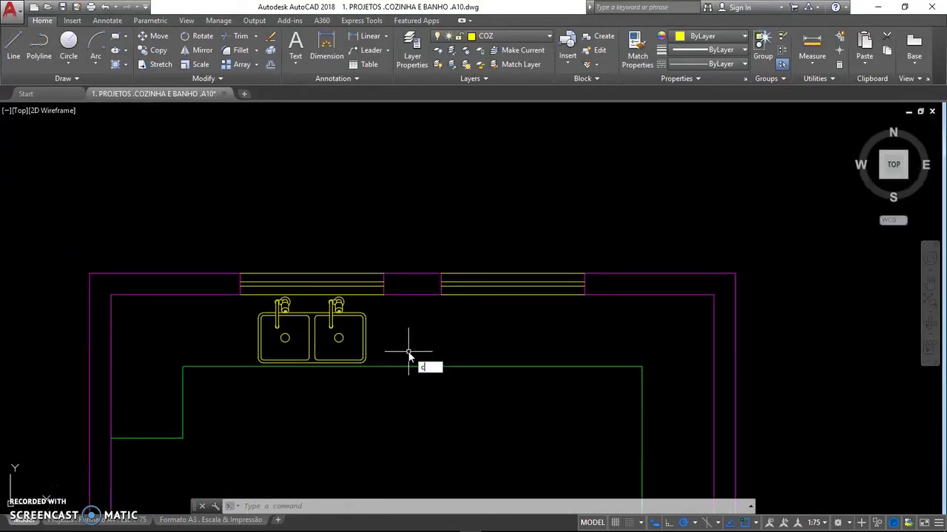
type("o")
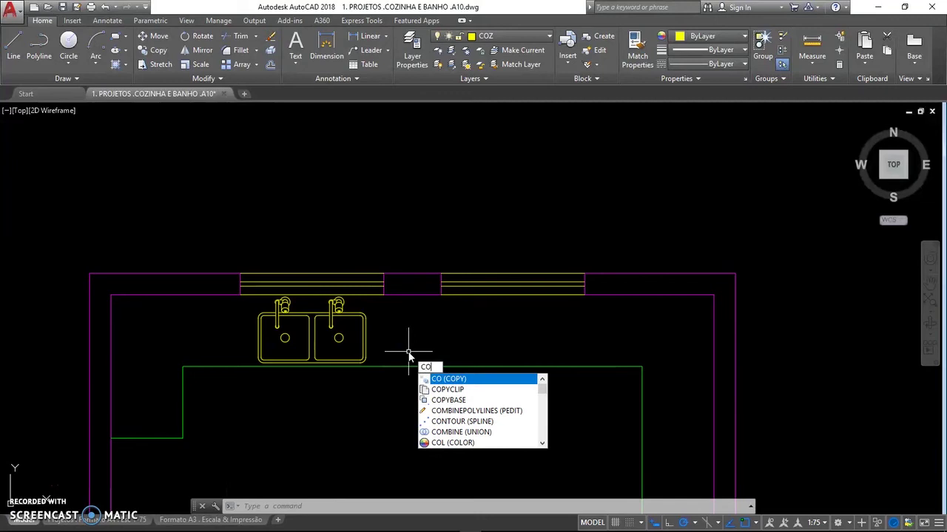
key("Return")
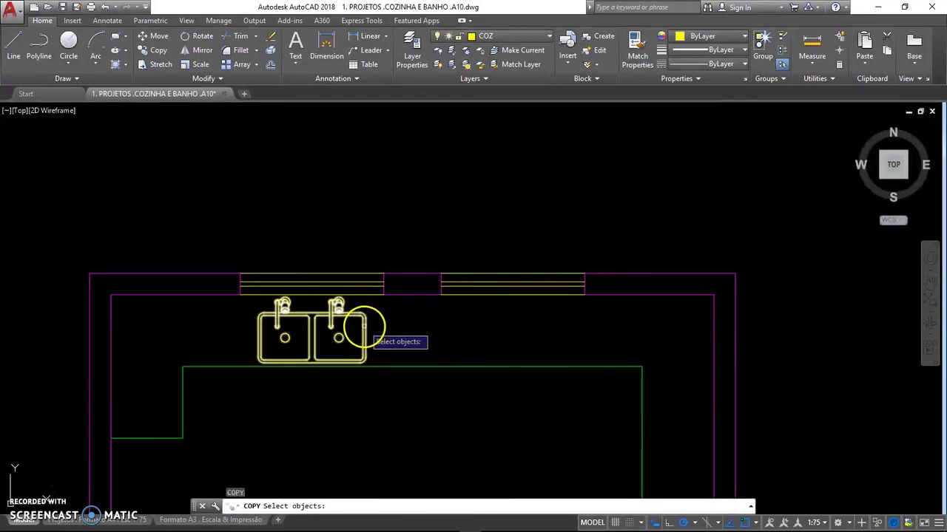
left_click(364, 326)
key("Return")
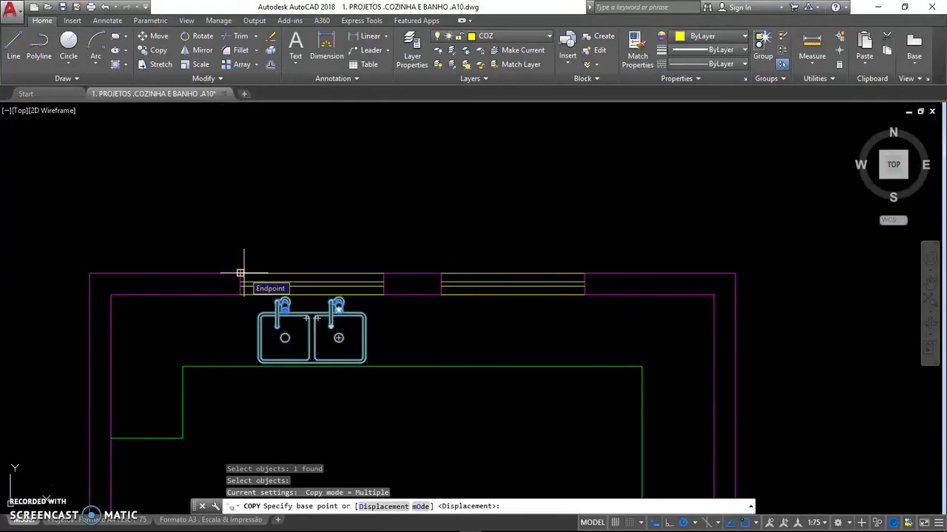
Step: Place the sink copy 140 units right of the left window's endpoint, under the right window
left_click_drag(241, 273, 321, 273)
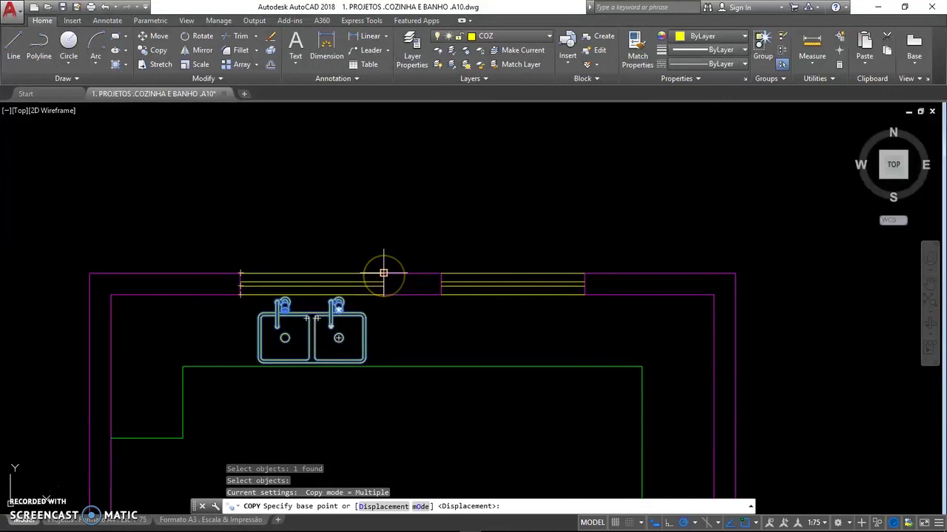
left_click_drag(383, 273, 312, 274)
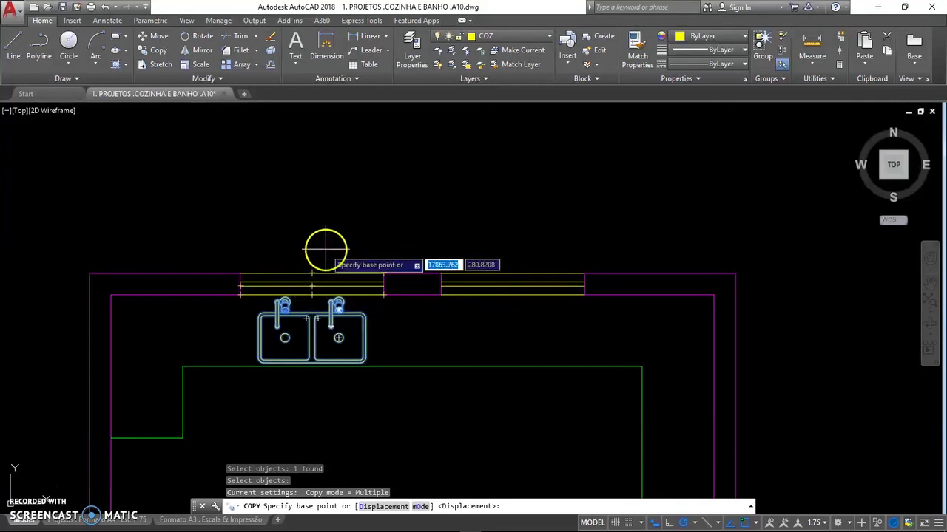
left_click(241, 274)
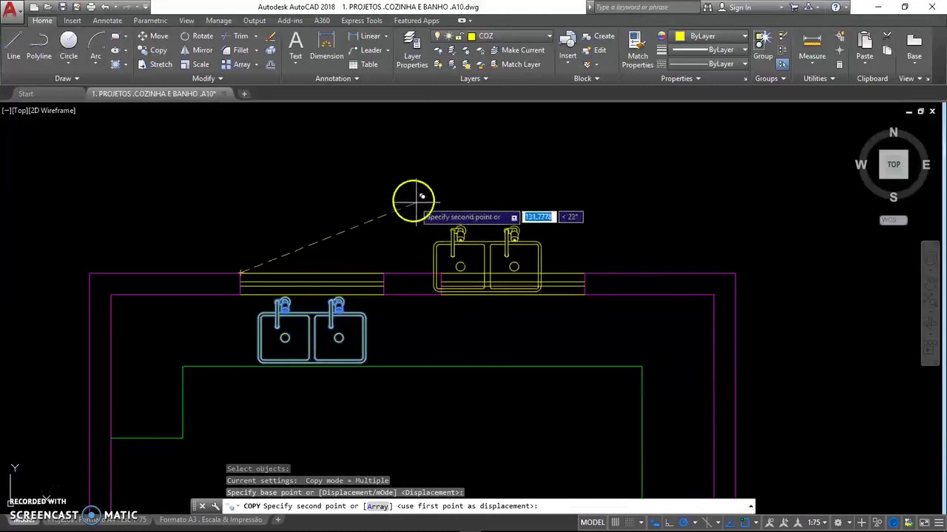
left_click(441, 274)
left_click(441, 273)
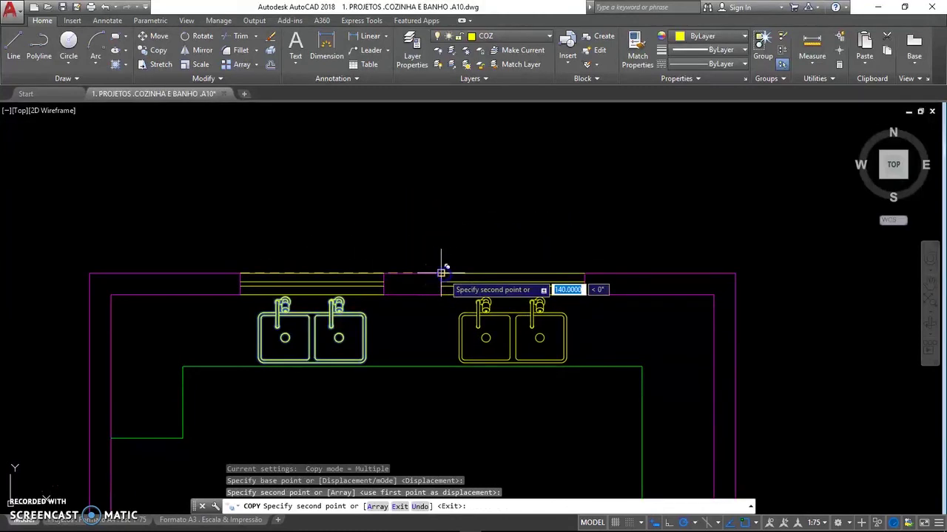
key("Escape")
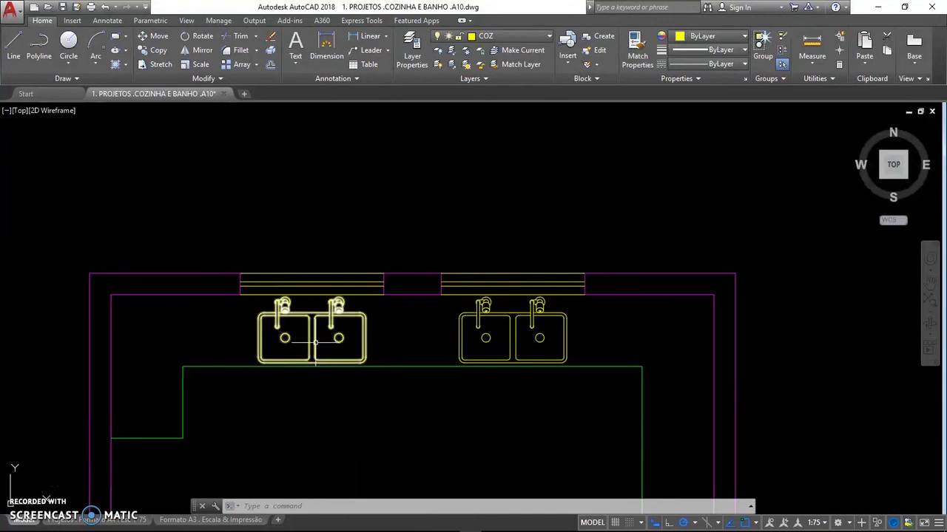
Step: Zoom out and pan from the finished kitchen plan to the Exemplo plan and back
left_click(317, 340)
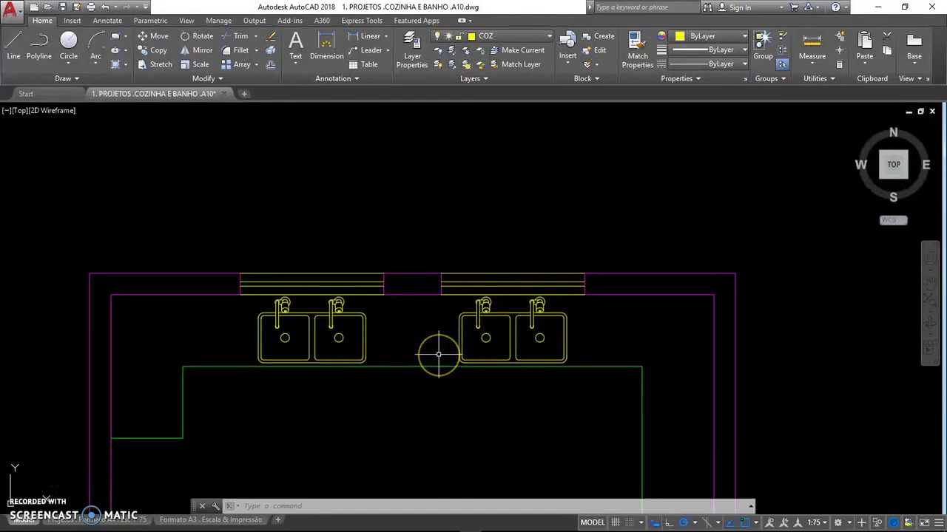
scroll(428, 344, "down", 3)
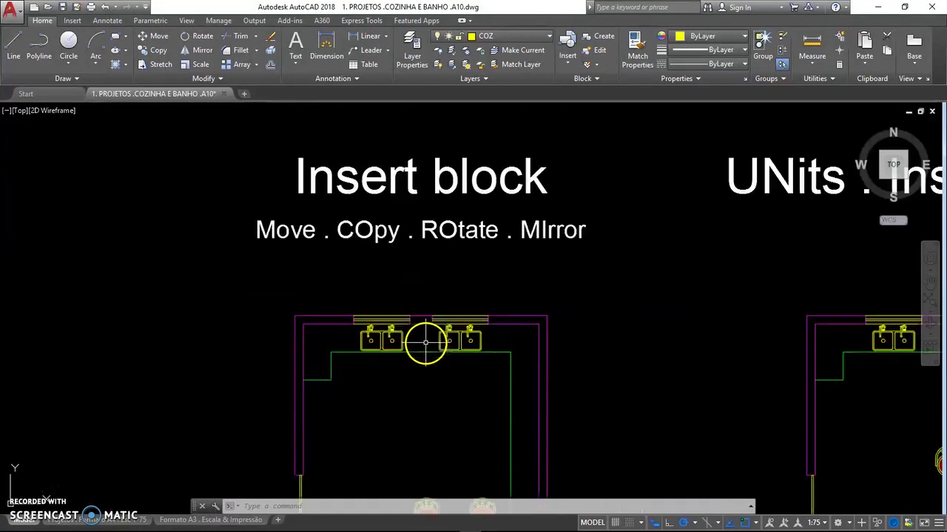
scroll(431, 260, "down", 2)
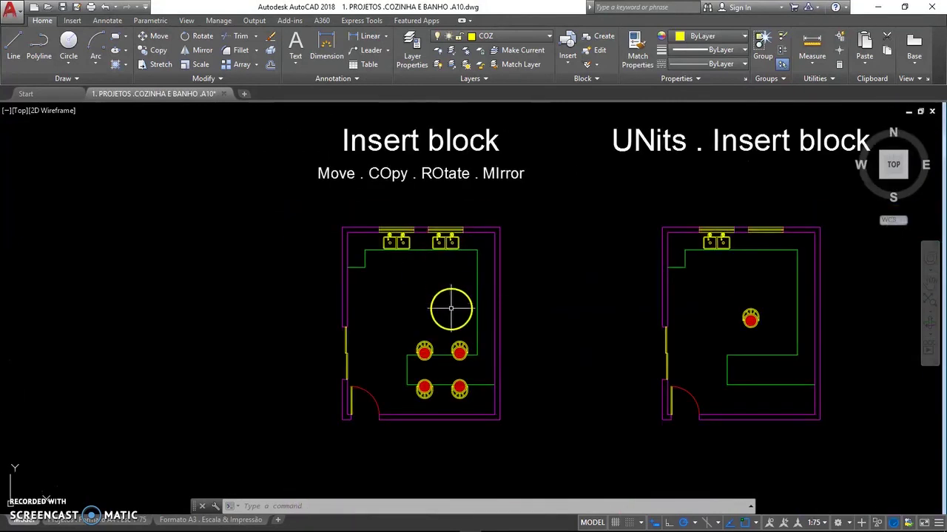
middle_click_drag(435, 311, 429, 316)
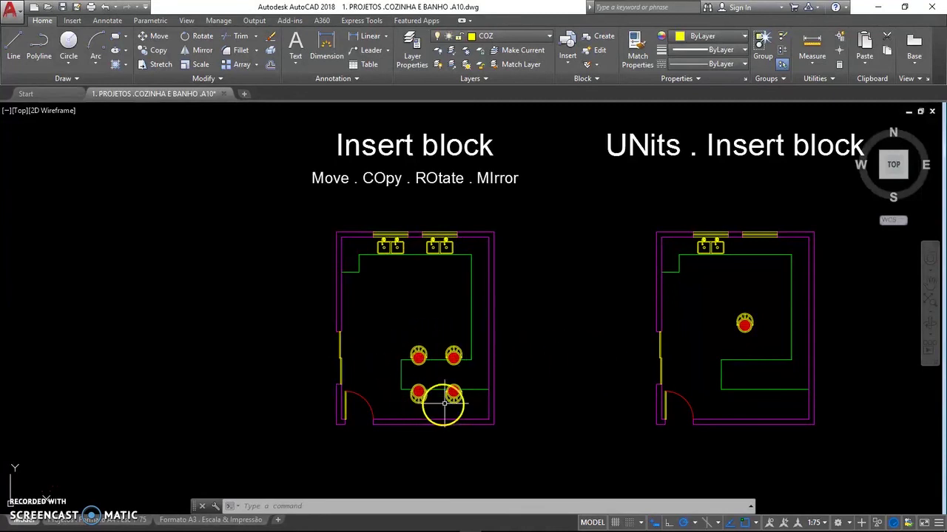
middle_click_drag(719, 369, 269, 345)
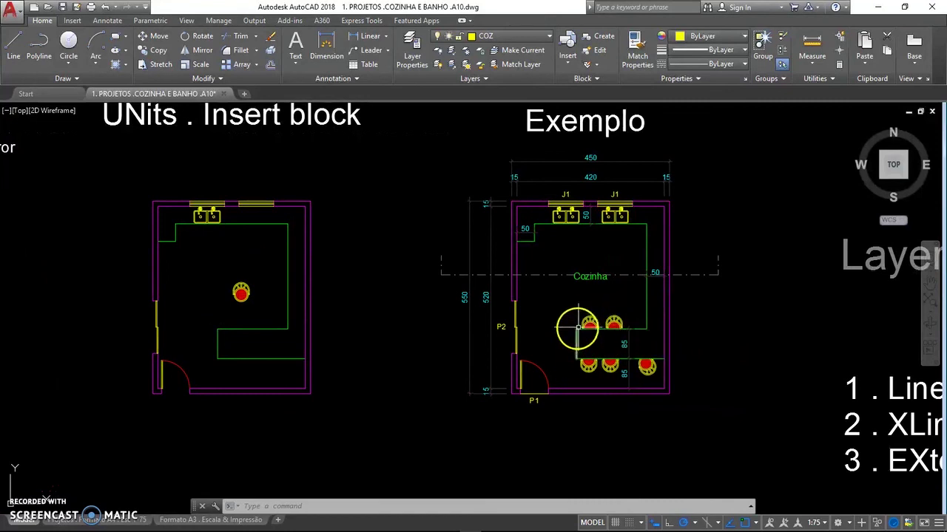
middle_click_drag(163, 303, 566, 341)
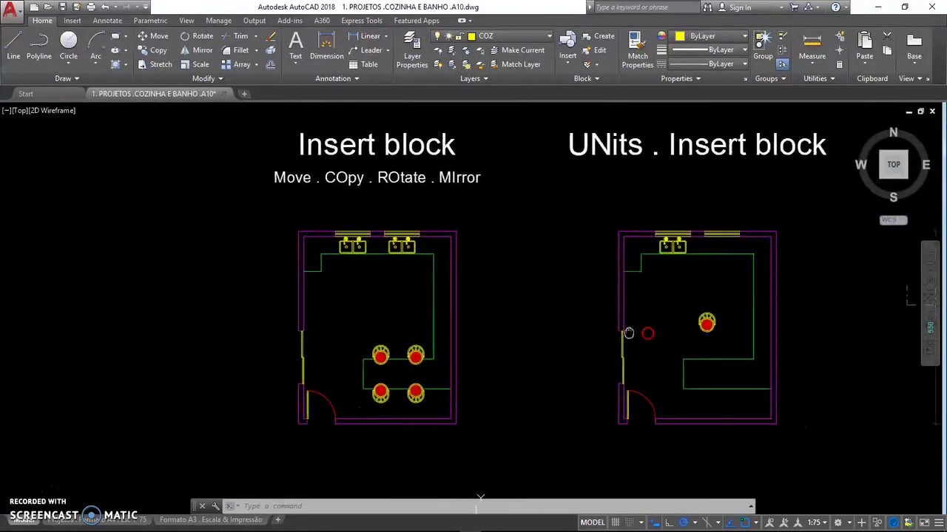